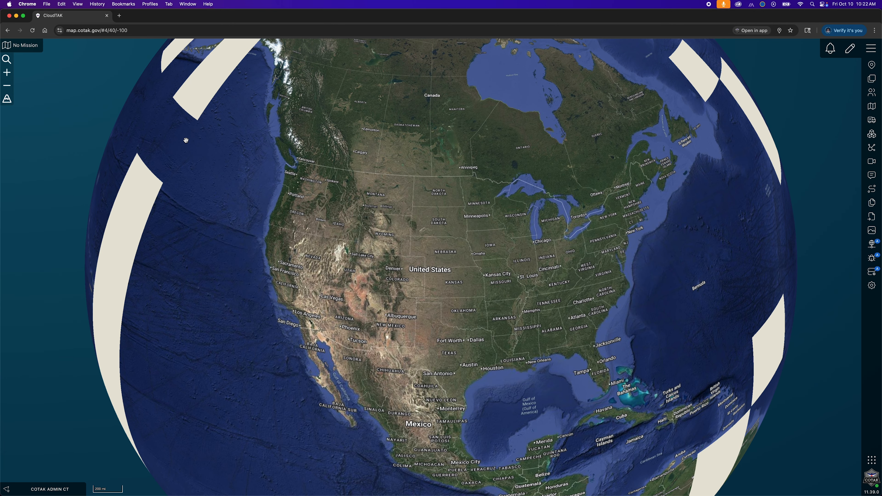
Step: Locate Rifle Garfield County Airport in western Colorado on the map and look through the list of channels
scroll(381, 270, "up", 15)
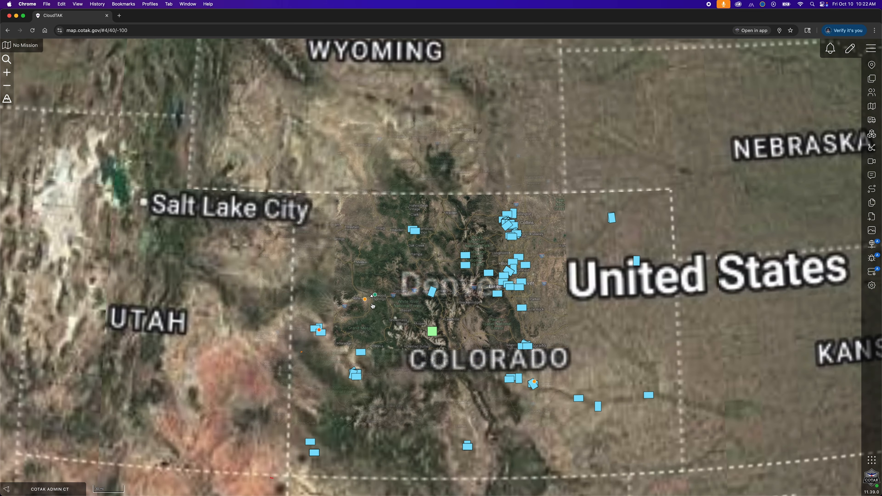
scroll(376, 257, "up", 10)
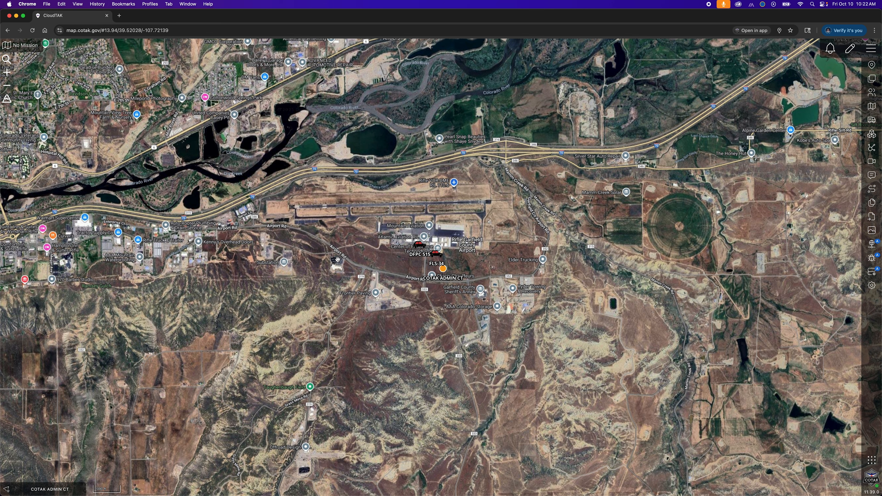
scroll(364, 269, "up", 3)
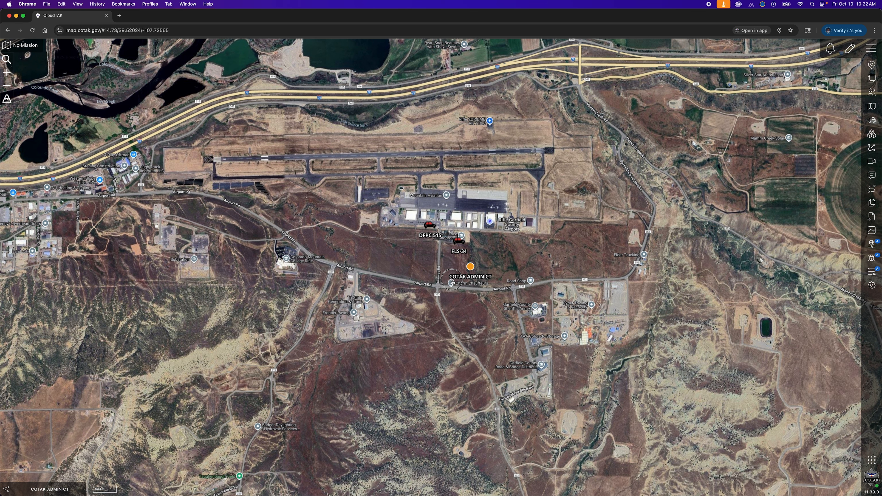
left_click_drag(452, 282, 453, 283)
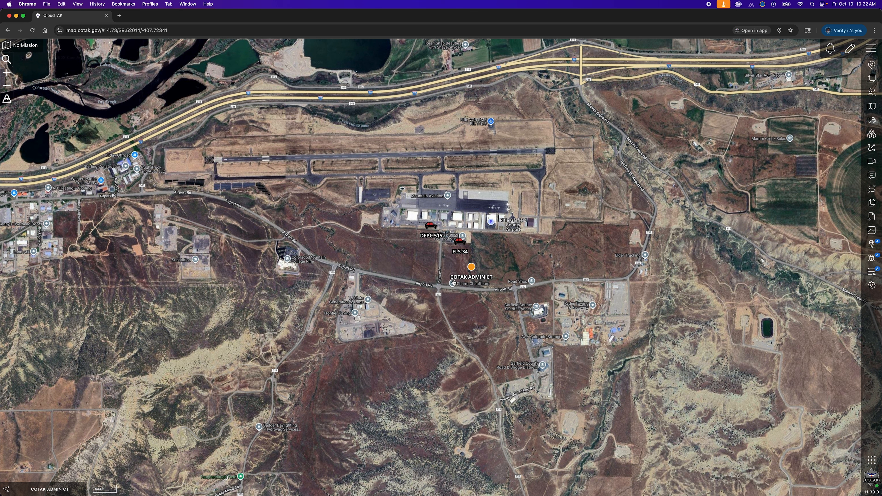
left_click(872, 134)
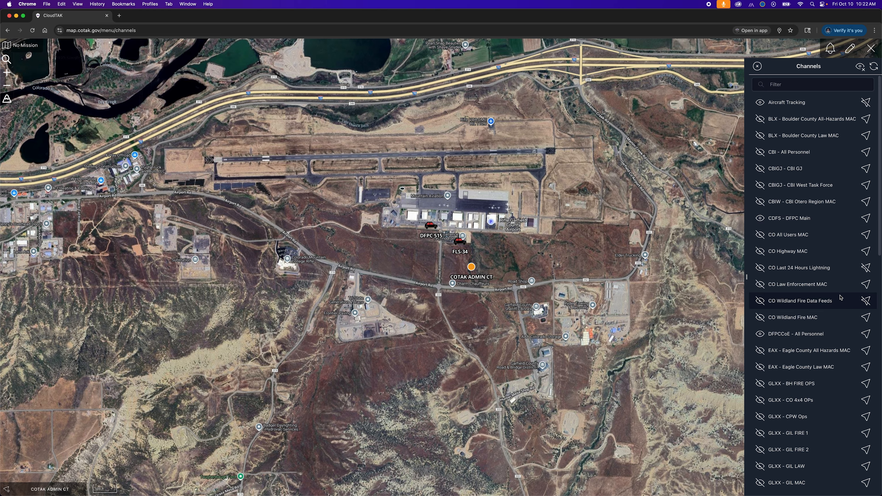
left_click(871, 49)
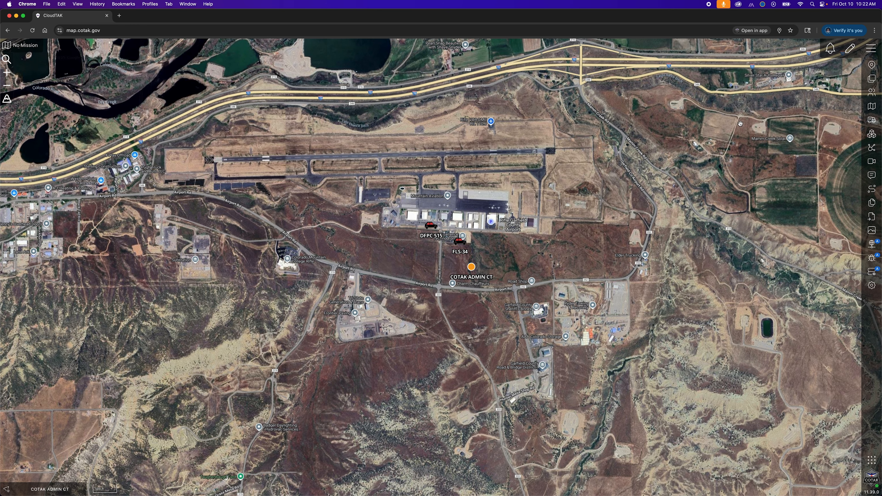
Step: Place a yellow point marker in the field south of the airport buildings, west of Runway Rd
left_click(851, 55)
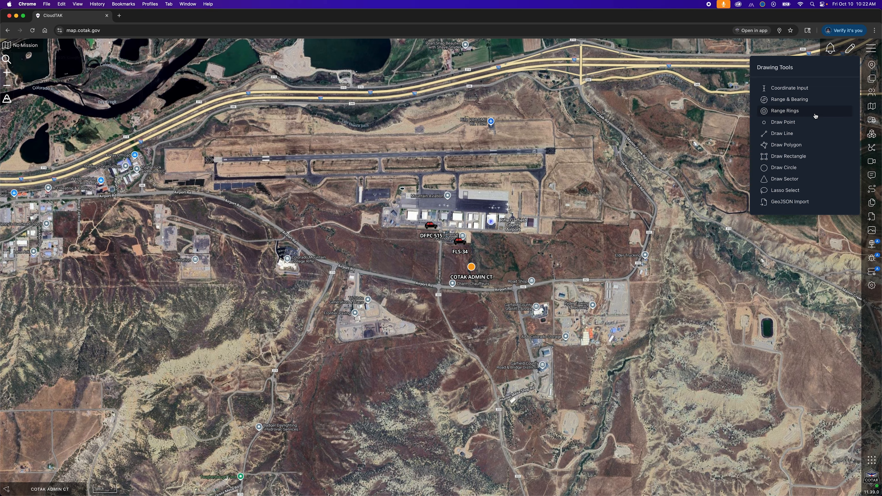
left_click(825, 125)
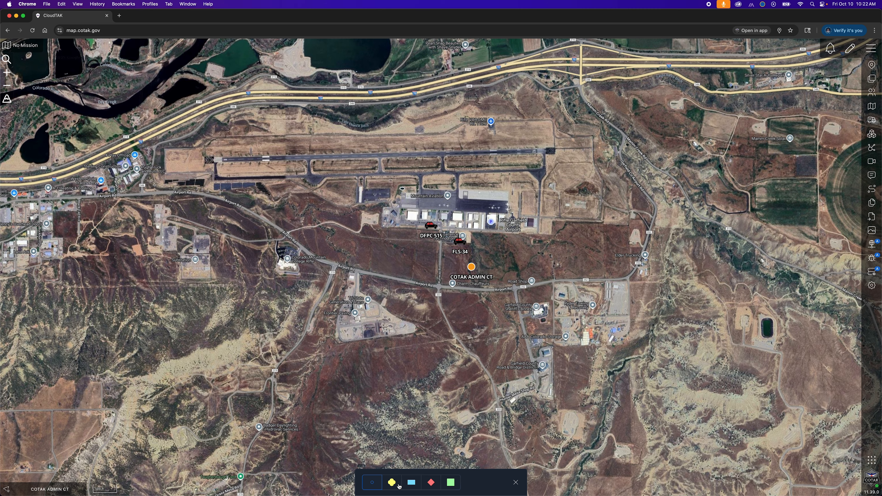
left_click(411, 482)
left_click(392, 482)
scroll(400, 258, "up", 5)
scroll(401, 257, "up", 3)
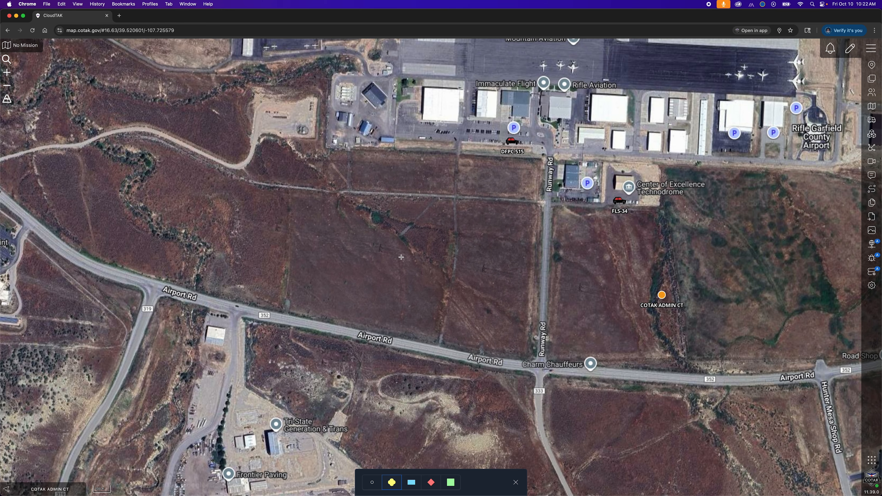
mouse_move(443, 260)
left_mouse_down()
mouse_move(414, 294)
mouse_move(382, 245)
mouse_move(431, 271)
left_mouse_up()
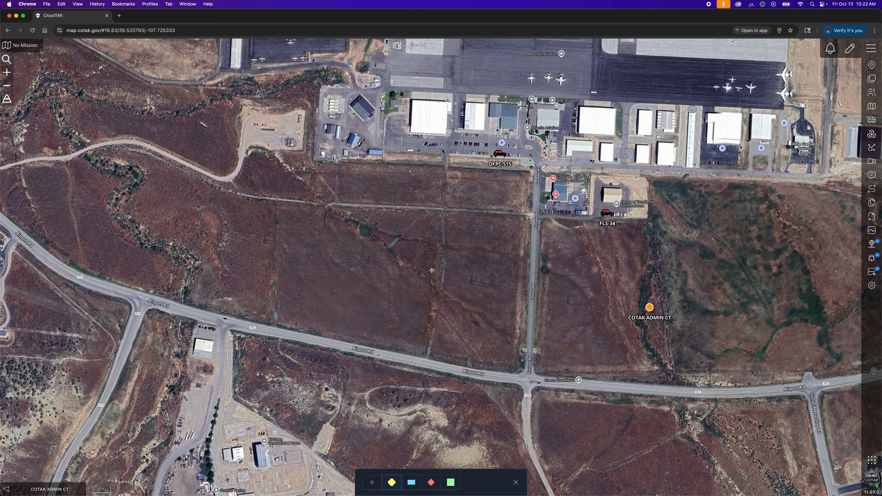
left_click(476, 224)
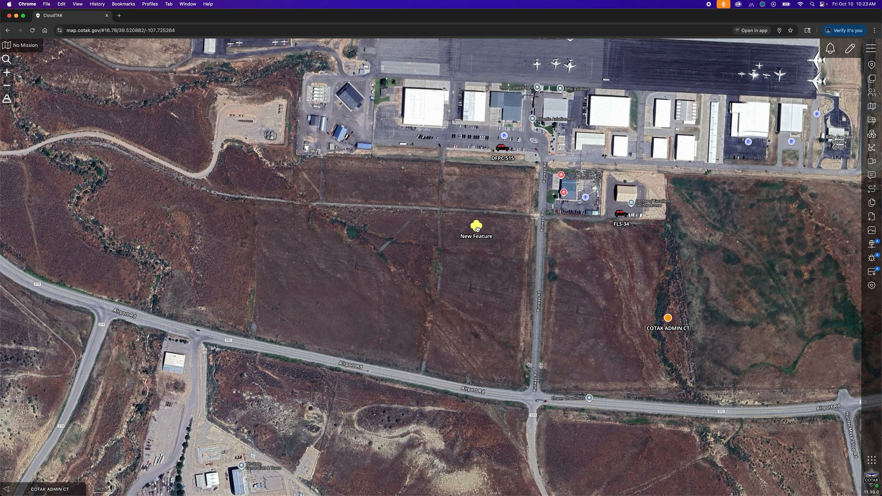
Step: Edit the yellow point's position, moving it west onto the junction of the two dirt tracks
left_click(476, 224)
left_click(420, 275)
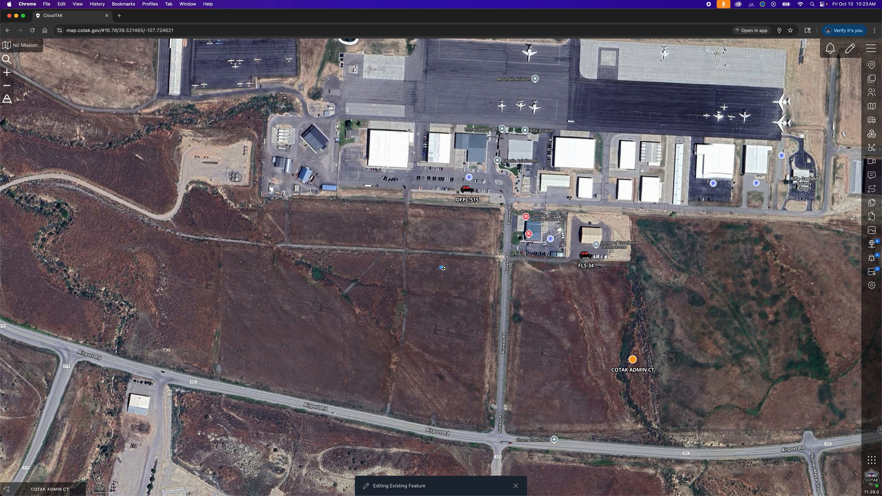
mouse_move(443, 269)
left_mouse_down()
mouse_move(283, 244)
mouse_move(286, 256)
mouse_move(319, 268)
mouse_move(399, 271)
left_mouse_up()
scroll(285, 245, "up", 10)
left_click(286, 256)
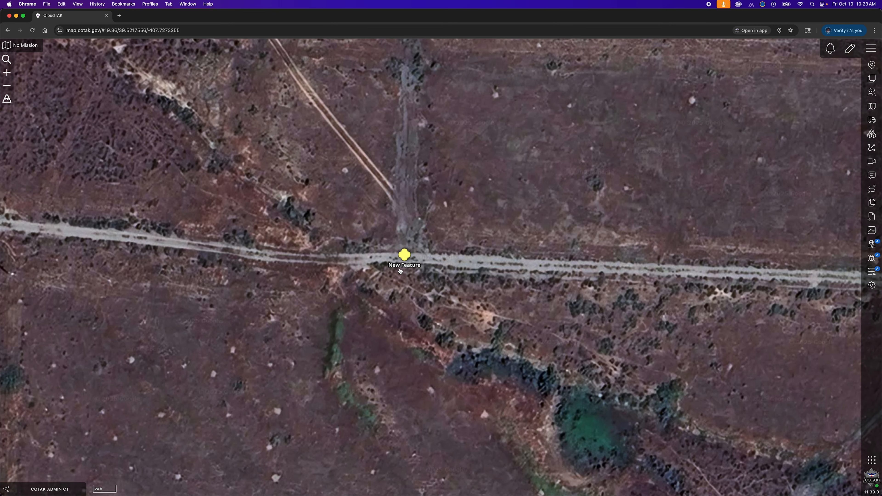
Step: Open the yellow point's details and rename it as Mission Point 1
left_click(408, 255)
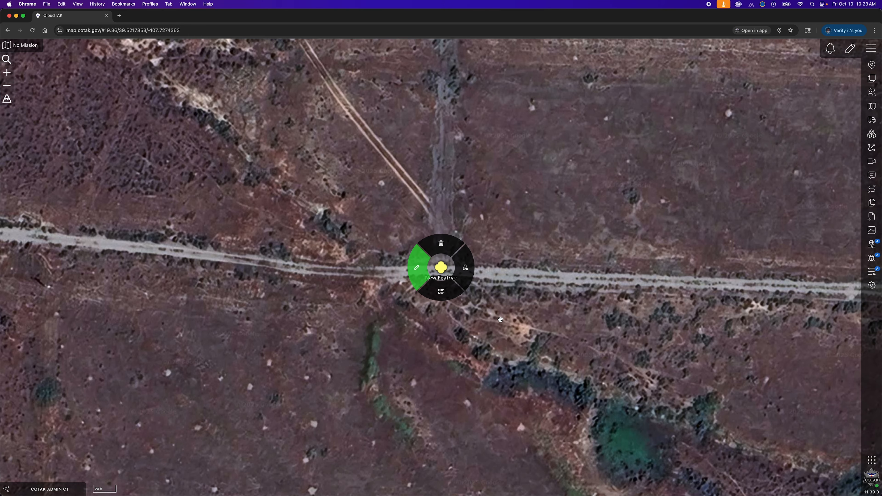
left_click(445, 294)
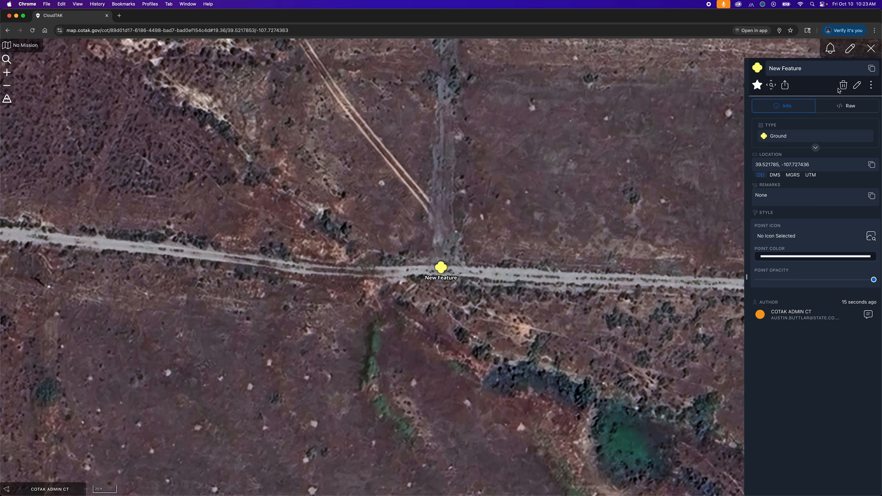
triple_click(835, 65)
type("Mission Point 1")
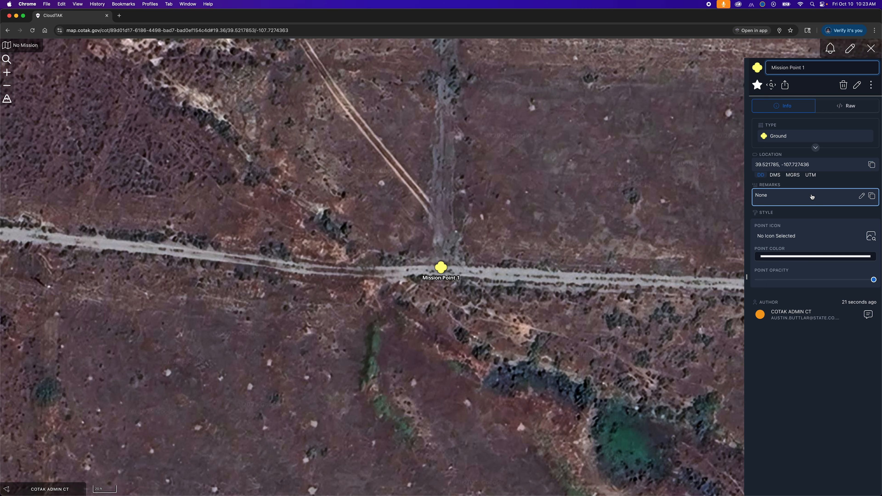
Step: Look at the sharing options for Mission Point 1 and close its details
left_click(785, 85)
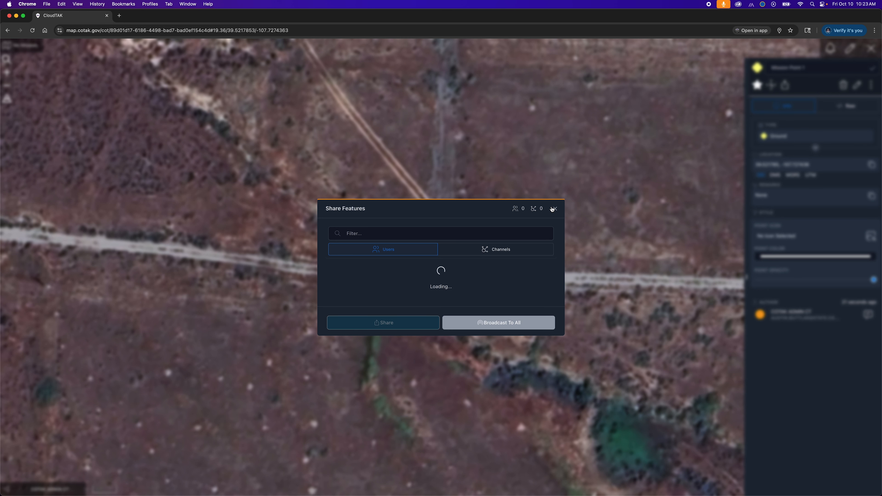
left_click(556, 94)
left_click(871, 48)
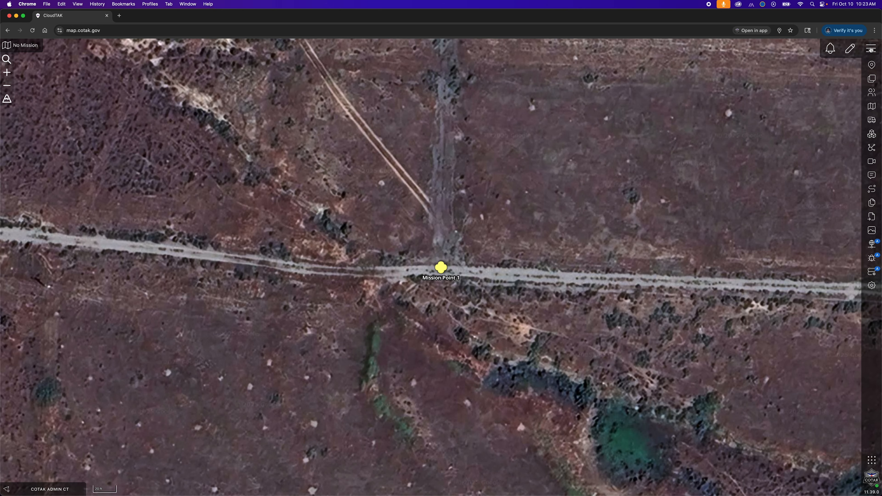
Step: Draw a straight north-south line east of Mission Point 1, crossing the dirt road and ending at the green pond
left_click(850, 48)
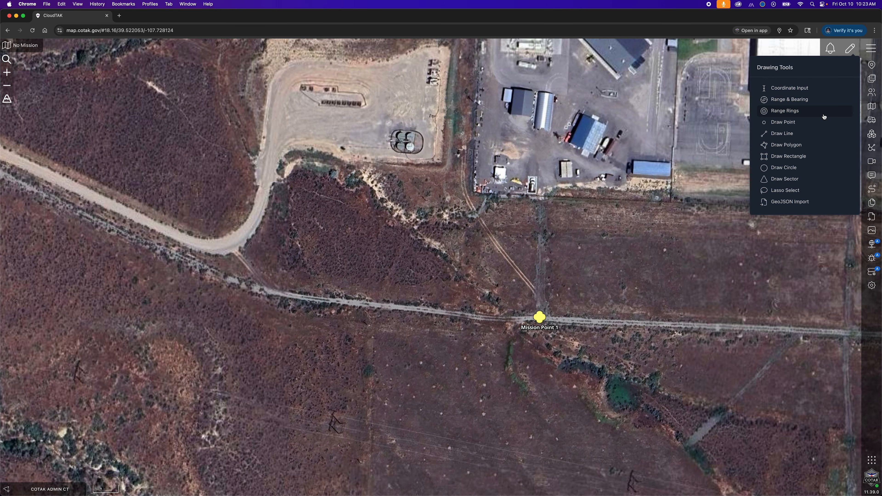
left_click(815, 133)
mouse_move(675, 335)
left_mouse_down()
mouse_move(629, 294)
mouse_move(518, 267)
left_mouse_up()
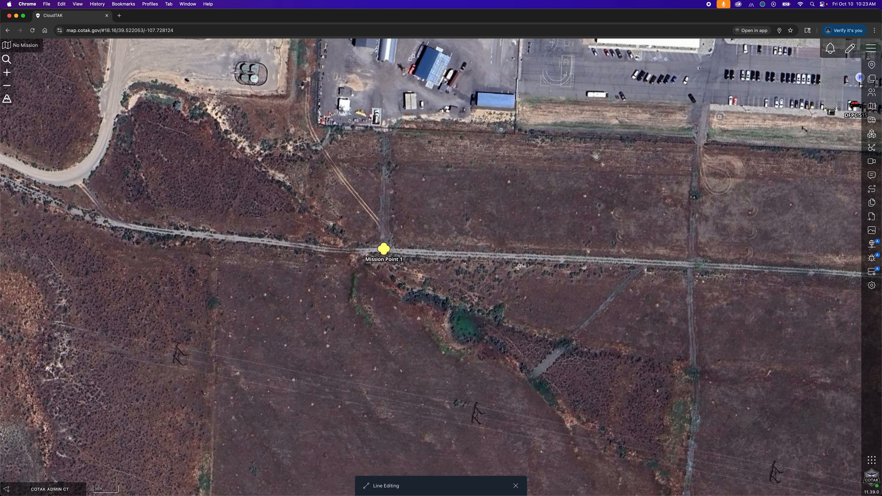
left_click(466, 188)
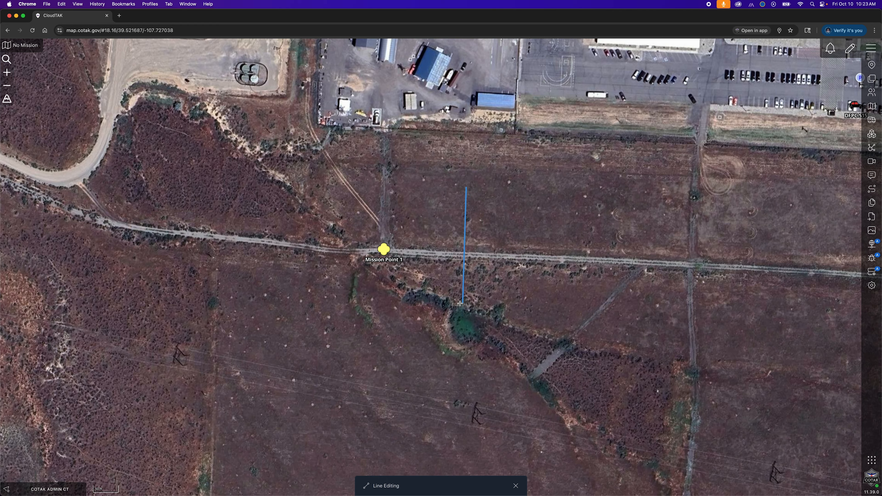
double_click(464, 319)
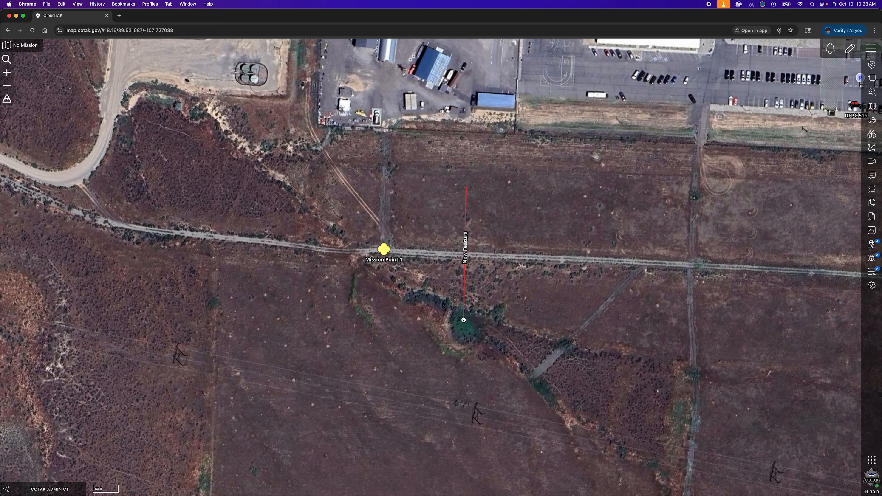
Step: Draw a five-point zigzag line just east of the straight line, crossing the dirt road
left_click(851, 48)
left_click(783, 134)
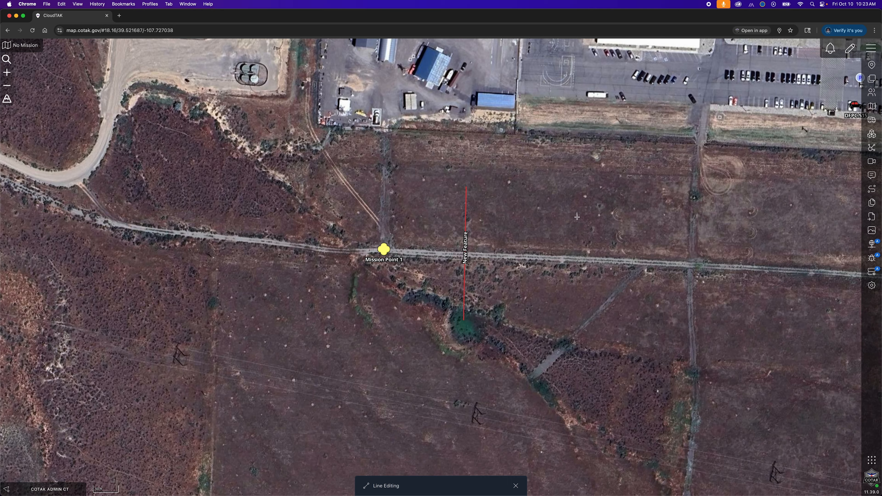
left_click(488, 188)
left_click(562, 223)
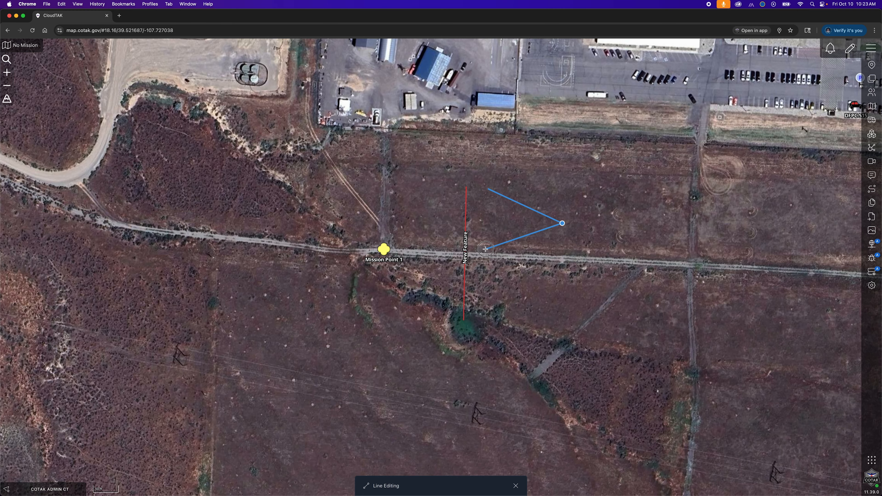
left_click(486, 250)
left_click(568, 288)
double_click(491, 318)
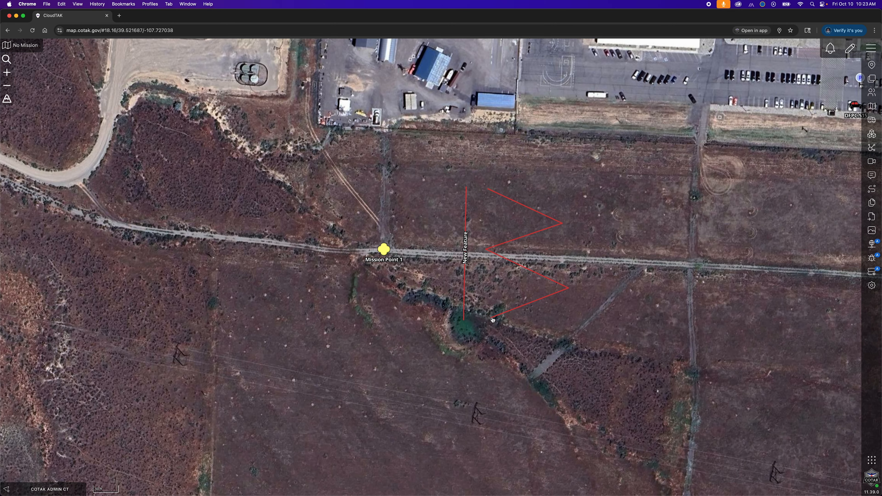
Step: Open the straight line's geometry for editing, try to shift its middle westward, and leave the edit
scroll(560, 262, "up", 3)
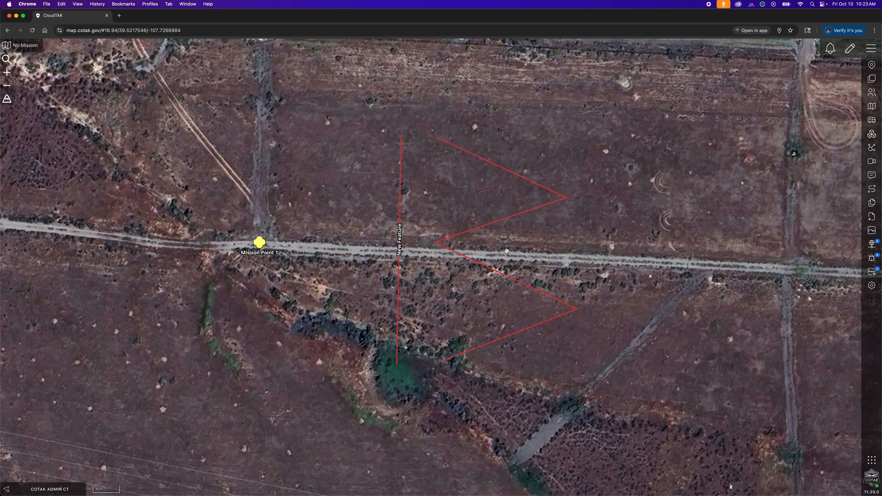
left_click(399, 239)
left_click(384, 238)
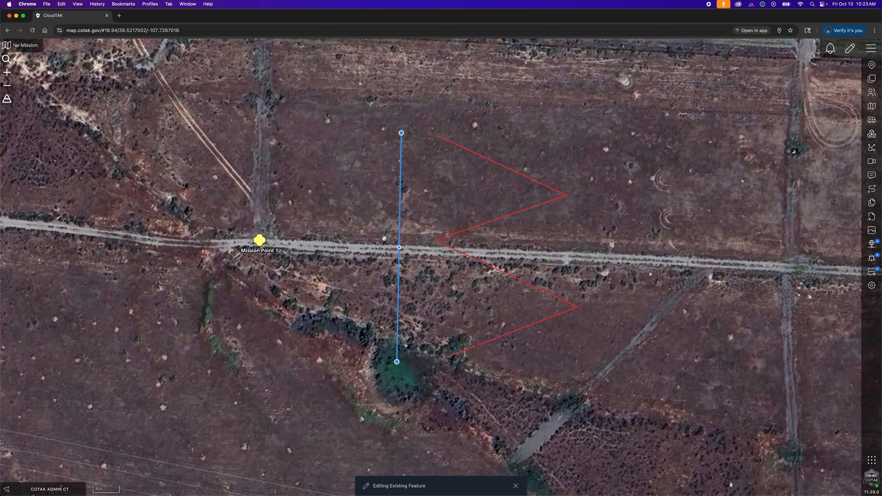
mouse_move(400, 240)
left_mouse_down()
mouse_move(370, 299)
mouse_move(302, 245)
mouse_move(383, 244)
mouse_move(384, 236)
left_mouse_up()
left_click(564, 268)
scroll(565, 269, "down", 5)
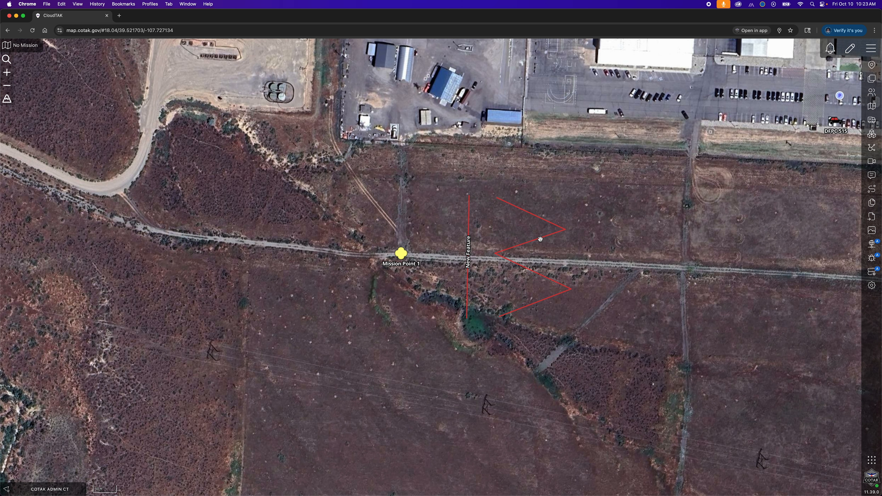
Step: Open the zigzag line's details and rename it as Mission Line 1
scroll(541, 240, "up", 5)
left_click(574, 229)
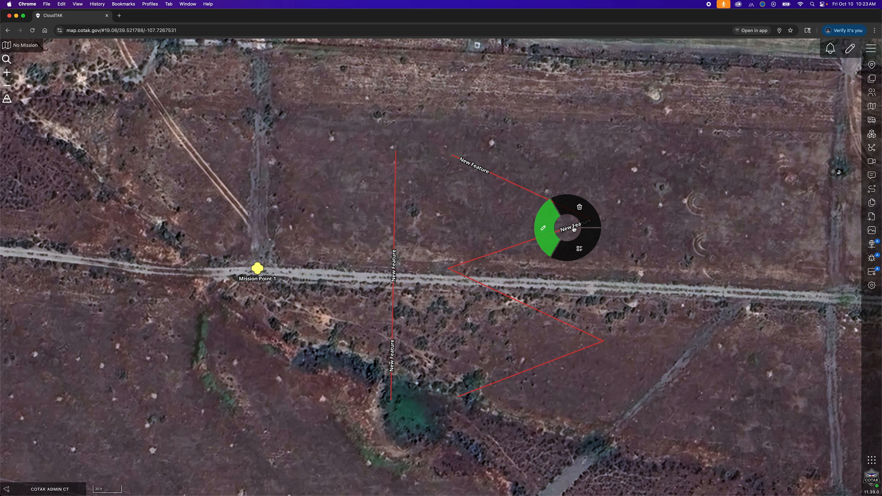
left_click(548, 231)
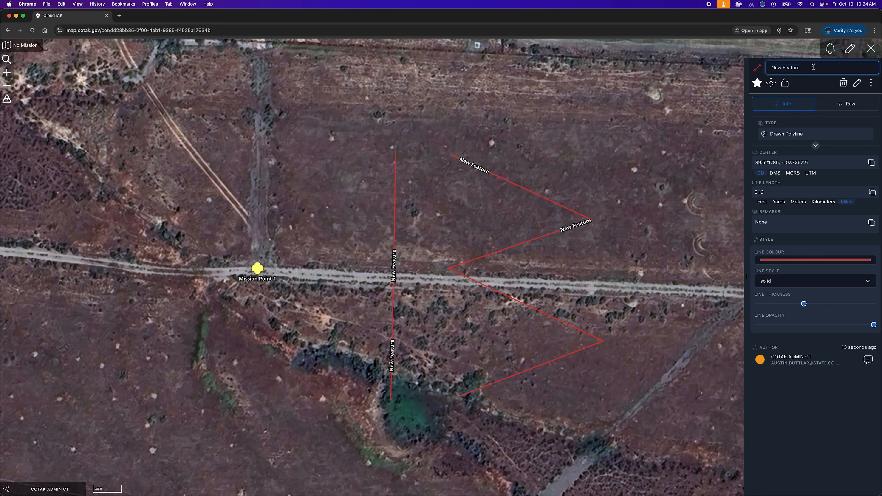
type("Line 1")
Step: Set Mission Line 1's colour to yellow-green (RGB 188, 214, 56) and its thickness to the maximum
left_click(796, 261)
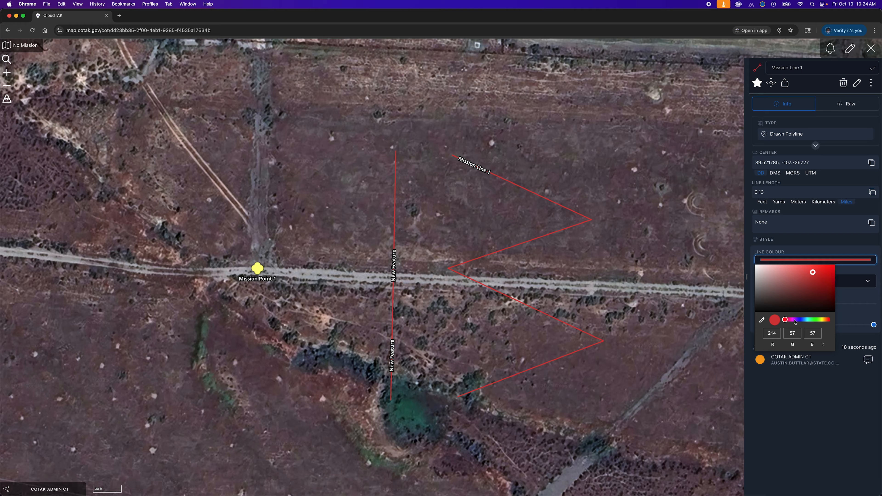
left_click_drag(795, 321, 822, 329)
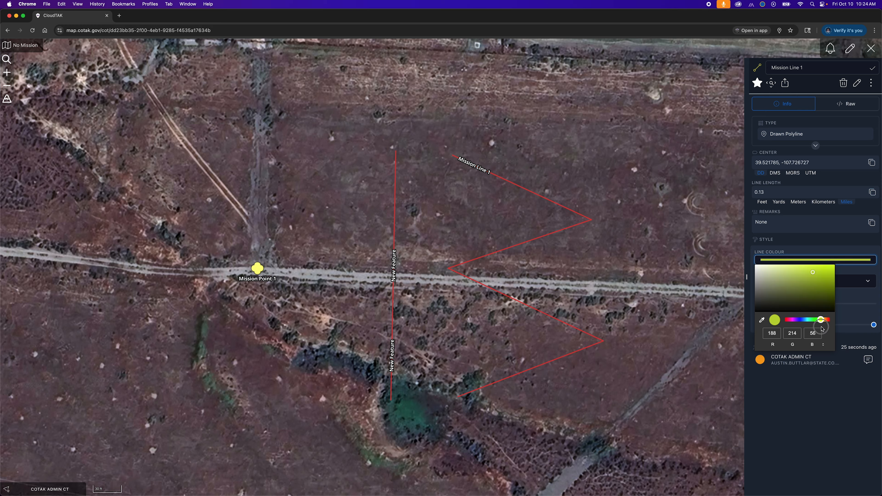
left_click(870, 298)
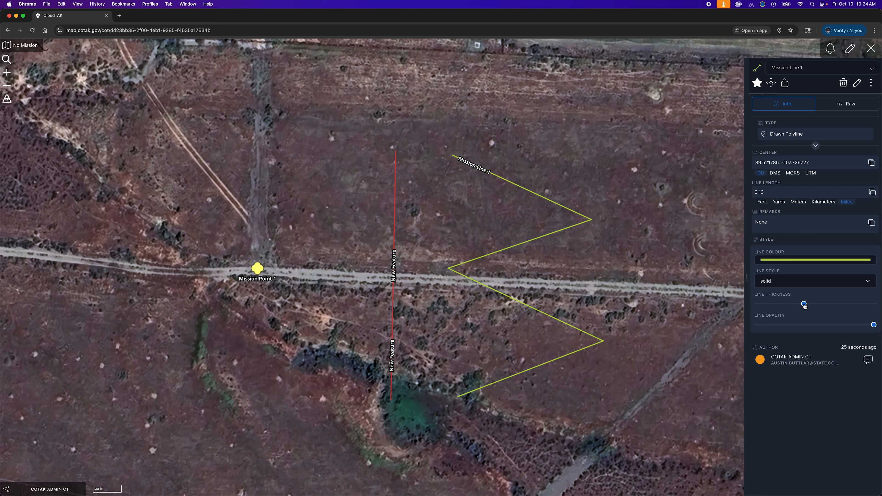
mouse_move(805, 305)
left_mouse_down()
mouse_move(874, 312)
mouse_move(810, 326)
mouse_move(874, 326)
left_mouse_up()
Step: Delete the straight red line between Mission Point 1 and the zigzag line
left_click(400, 272)
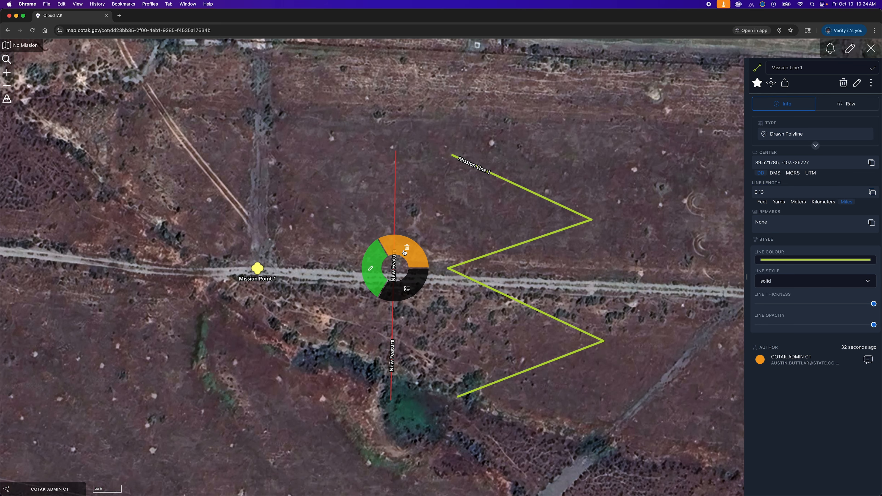
left_click(417, 256)
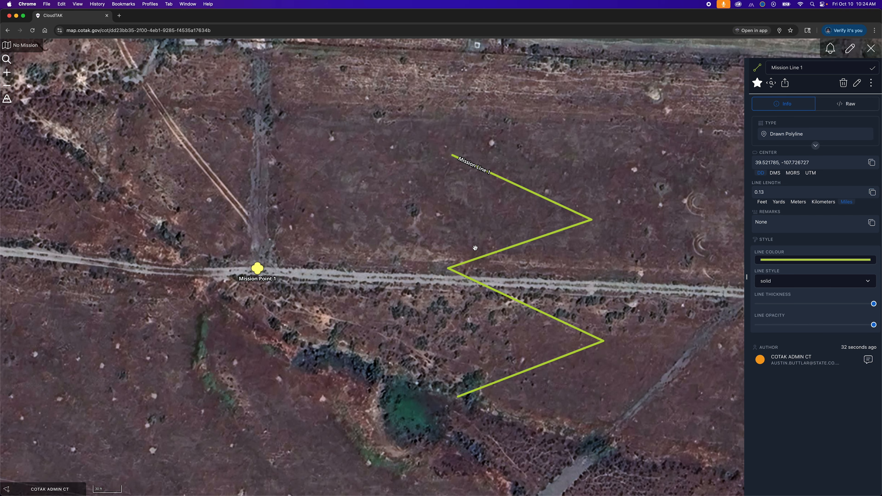
Step: Draw a six-sided polygon in the field east of Mission Line 1, spanning the crossing of the two dirt tracks
left_click(871, 49)
left_click_drag(694, 255, 624, 235)
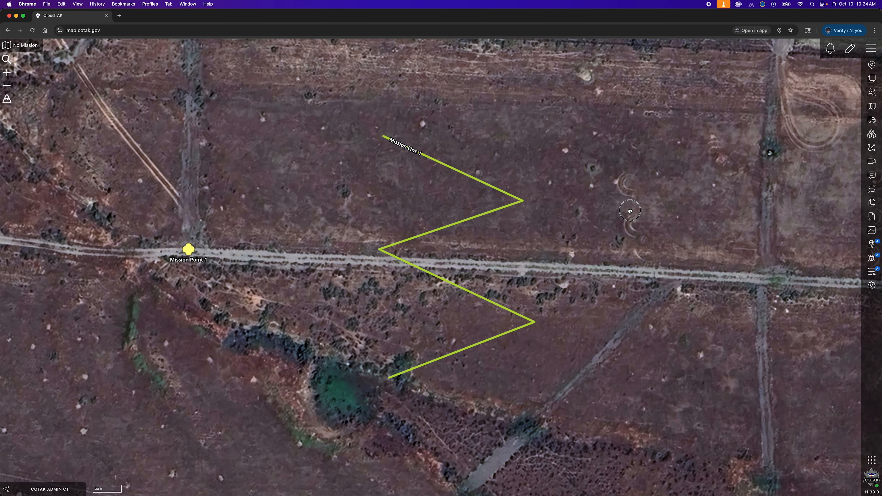
scroll(623, 235, "down", 3)
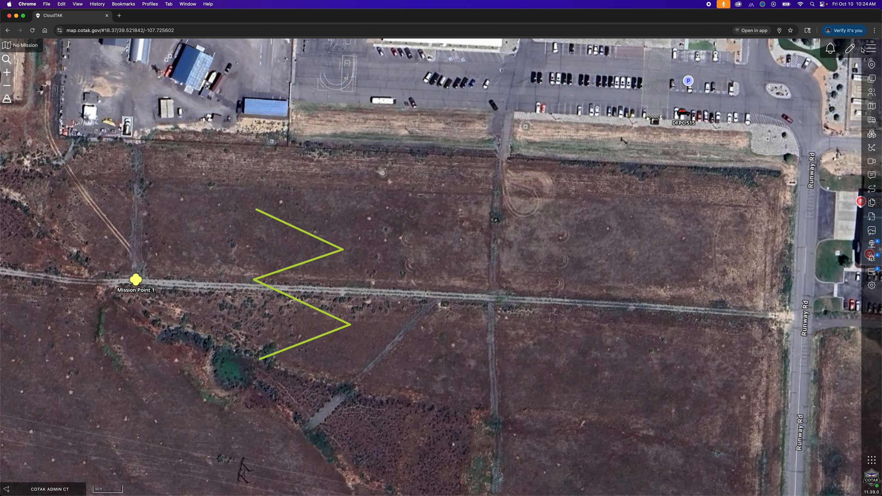
left_click(850, 49)
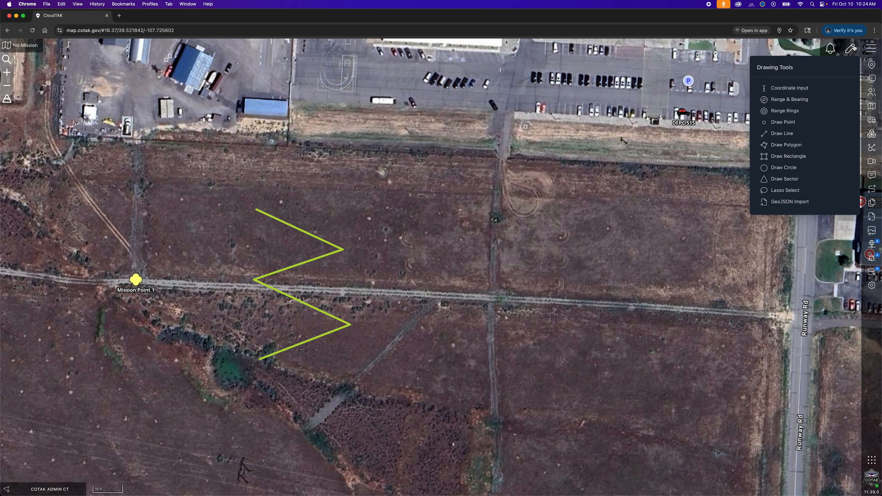
left_click(809, 146)
left_click(423, 212)
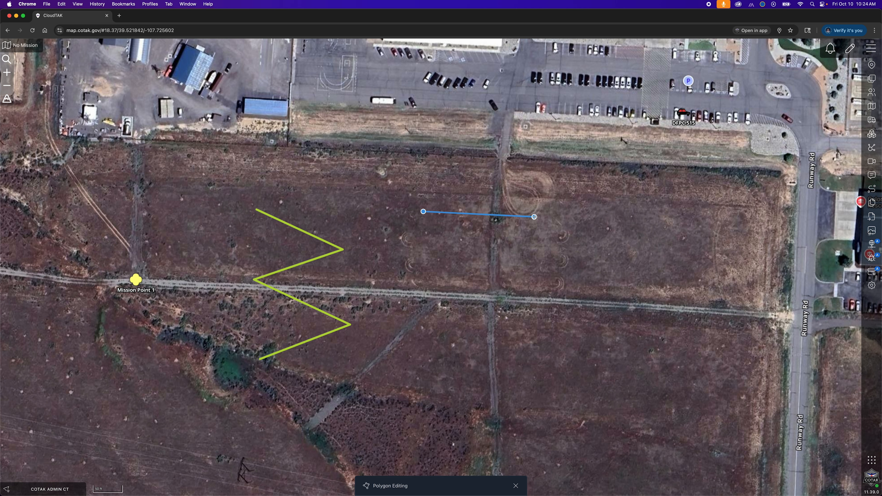
left_click(590, 219)
left_click(617, 318)
left_click(515, 407)
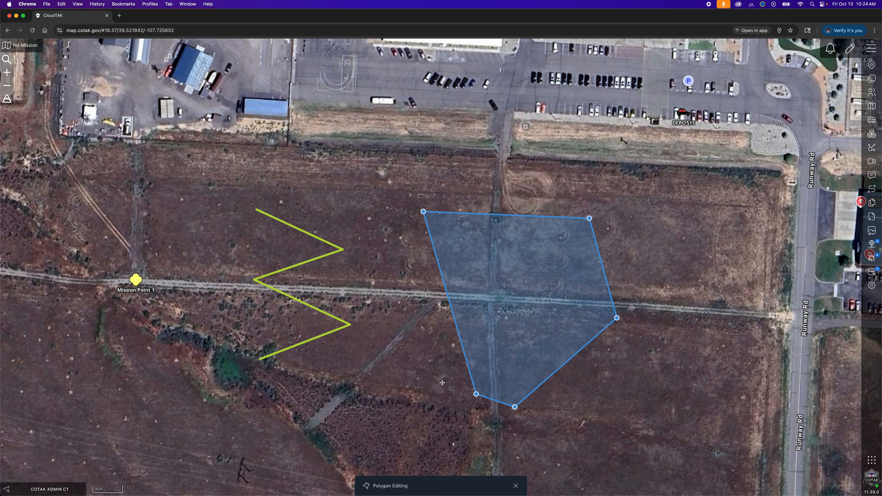
left_click(379, 369)
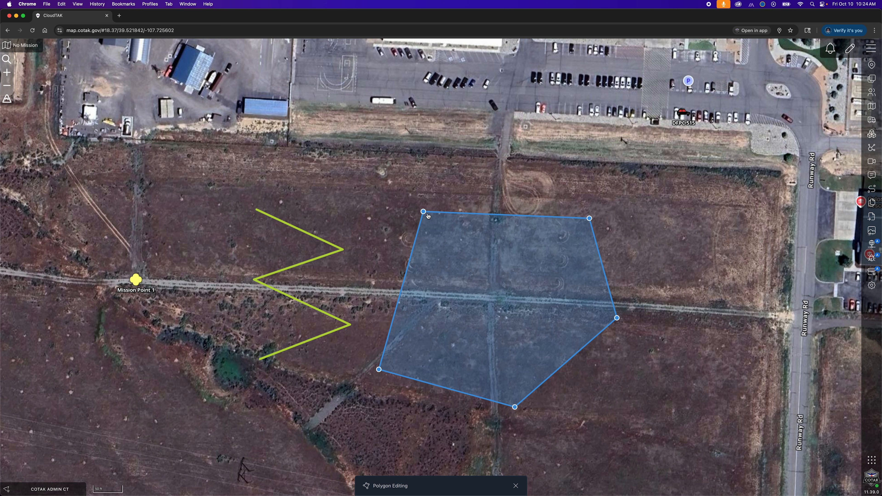
double_click(377, 277)
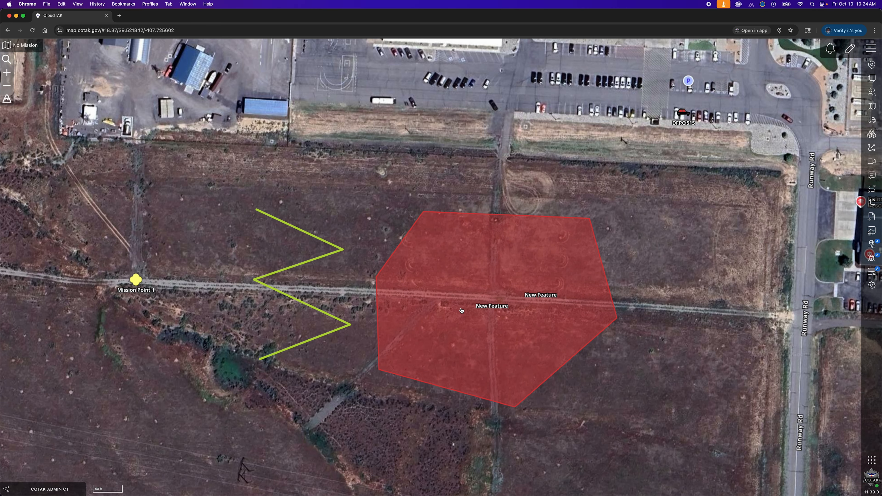
Step: Open the new polygon's geometry for editing, shift it slightly northeast, and pull its northwest corner up toward the parking area
scroll(461, 310, "up", 5)
left_click(544, 345)
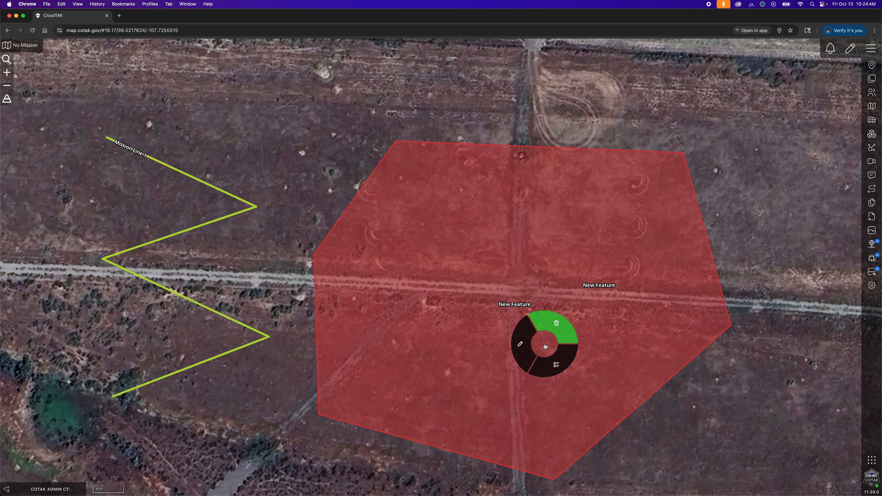
left_click(519, 345)
scroll(453, 318, "down", 10)
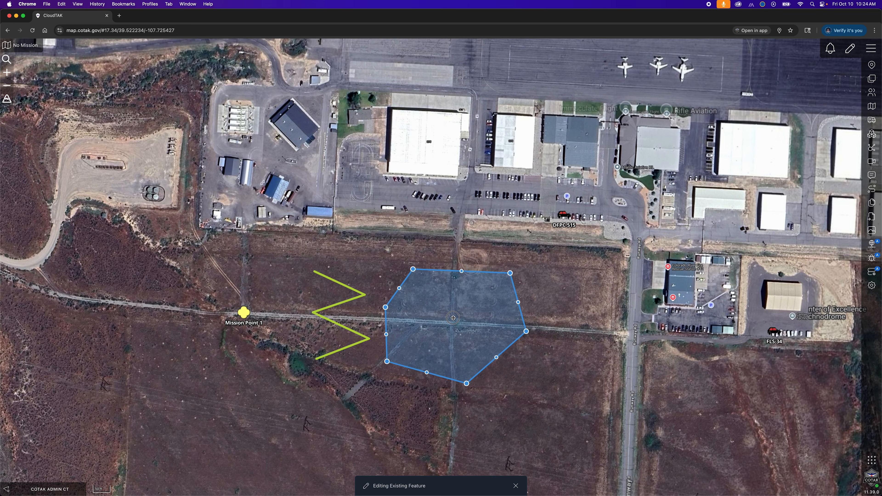
left_click_drag(453, 318, 459, 312)
left_click_drag(422, 264, 449, 238)
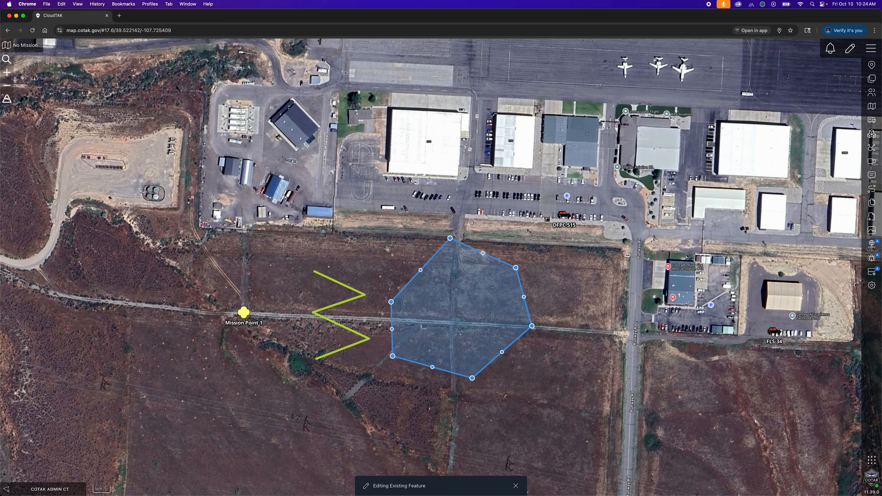
Step: Add vertices on the polygon's northeast and northwest edges, pull its west vertex inward, and finish the edit
left_click_drag(486, 256, 518, 234)
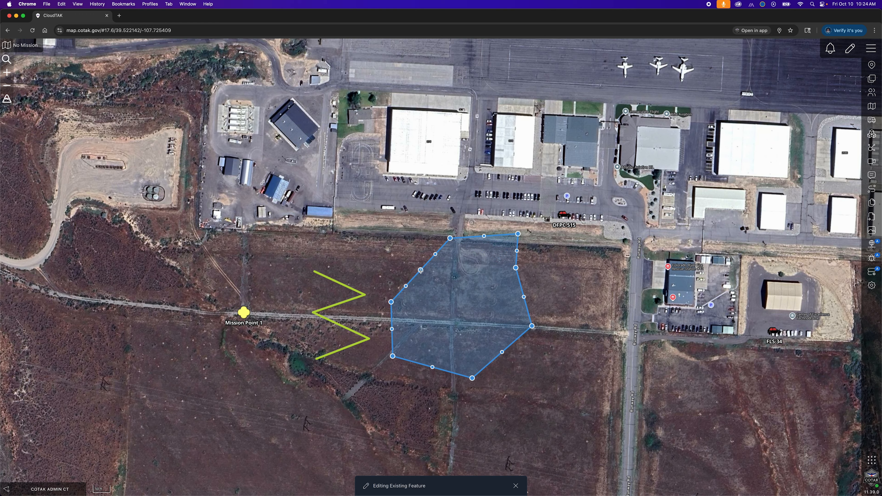
left_click_drag(421, 270, 397, 259)
left_click_drag(391, 302, 414, 305)
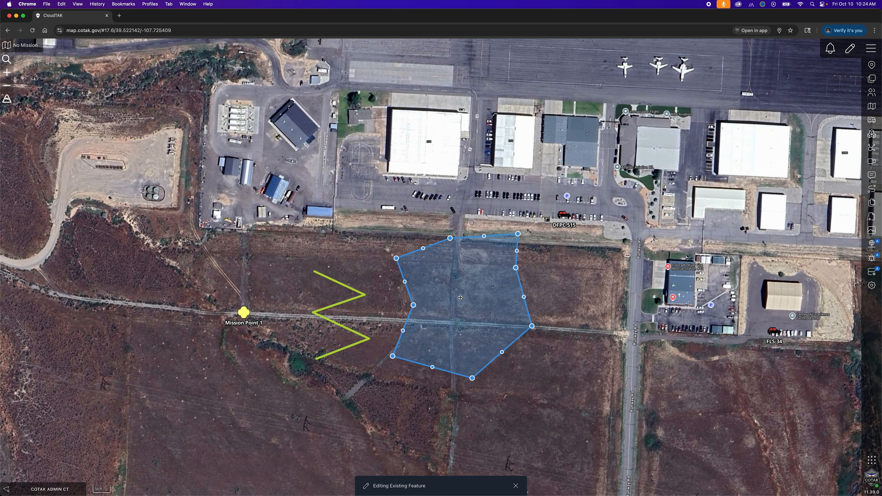
left_click(584, 282)
Step: Open the polygon's details and rename it as Mission Polygon 1
left_click(488, 301)
left_click(467, 300)
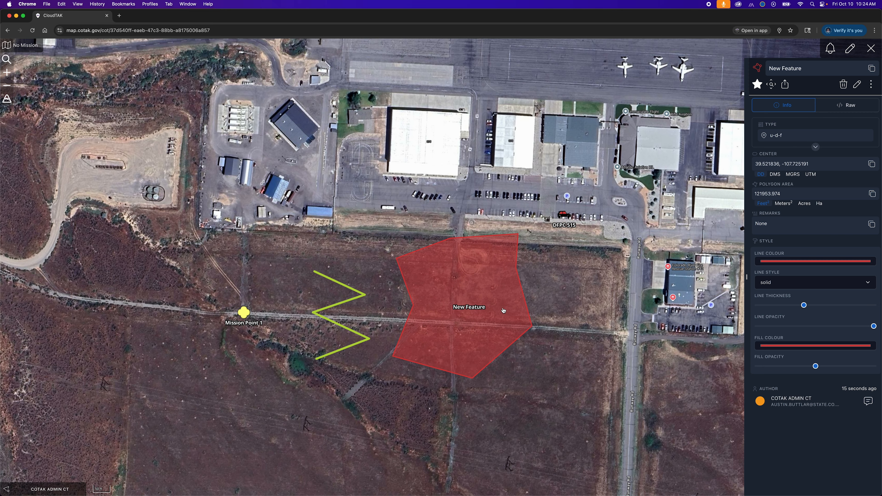
left_click(791, 69)
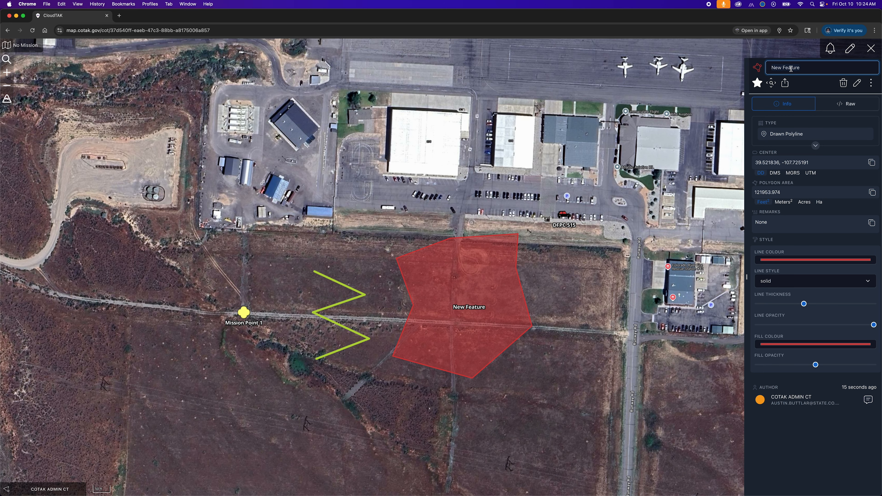
key("super+a")
type("Mi")
Step: Style Mission Polygon 1's outline with a green colour, a greater thickness and a slightly lower opacity
left_click(801, 262)
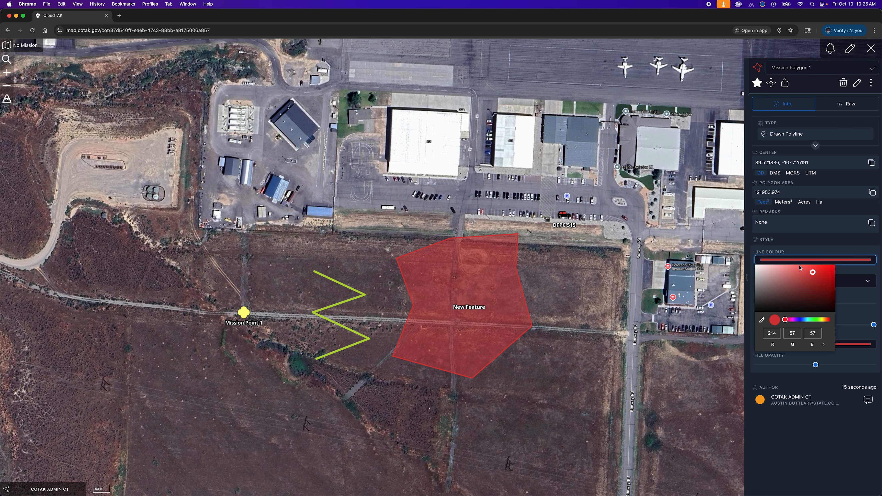
left_click(798, 297)
left_click_drag(798, 297, 786, 285)
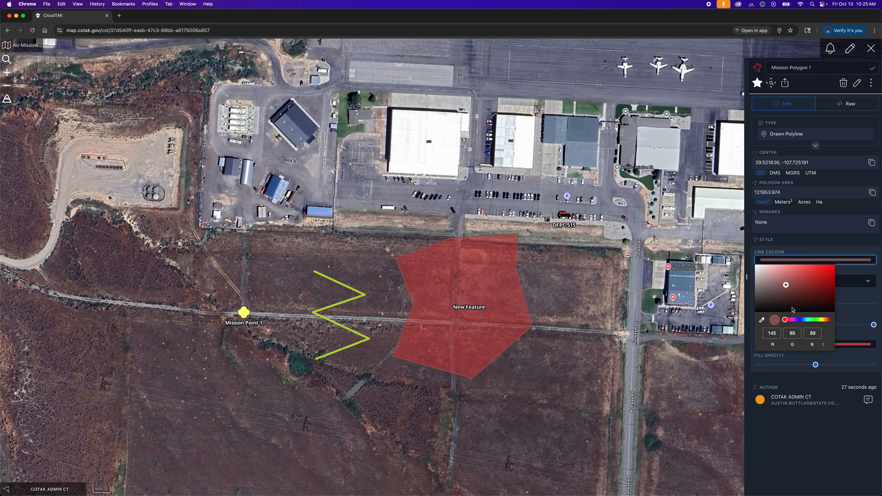
left_click_drag(802, 320, 829, 305)
left_click(849, 248)
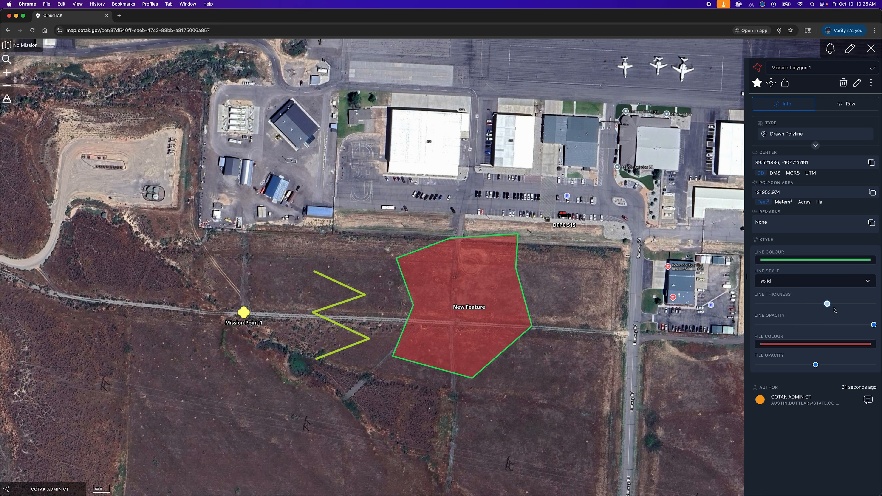
left_click_drag(873, 326, 854, 329)
Step: Give Mission Polygon 1 a green fill with slightly lower opacity and close its details
left_click(824, 344)
left_click(822, 371)
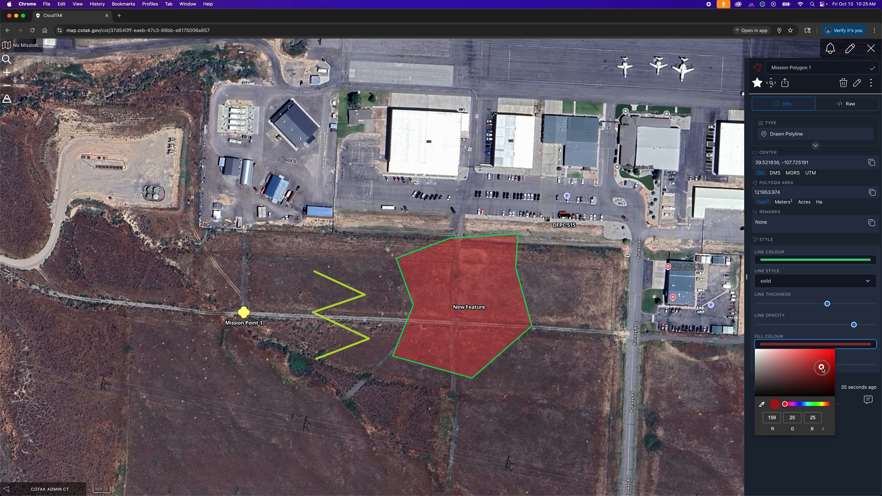
left_click(819, 405)
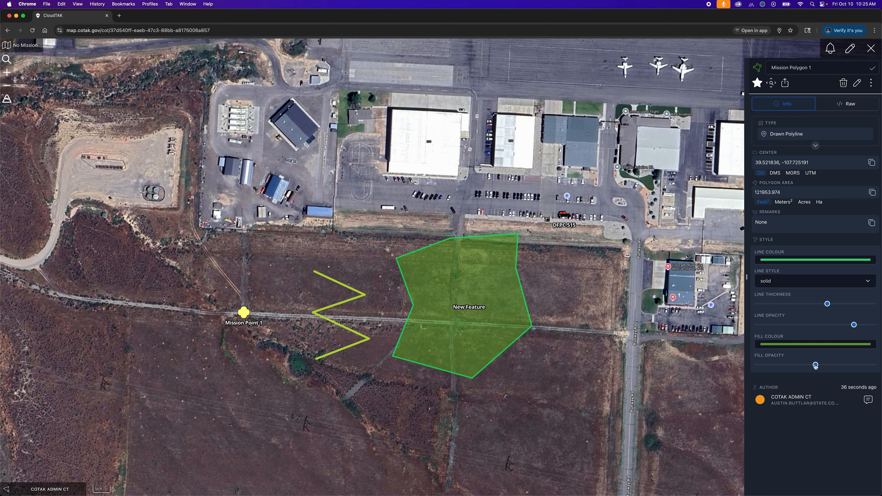
left_click_drag(816, 366, 800, 366)
left_click(872, 49)
Step: Place a yellow point in the middle of the curved parking lot north of Goal High School, beside ChargePoint
scroll(496, 349, "down", 10)
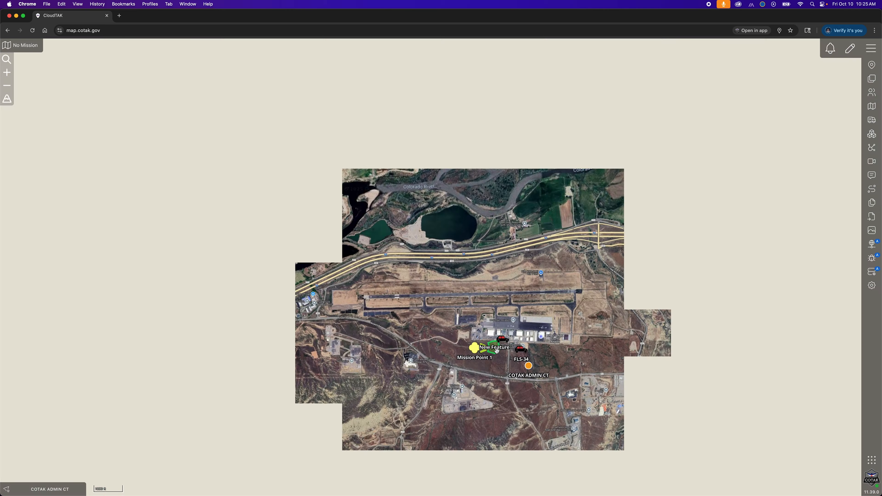
left_click_drag(469, 340, 500, 211)
scroll(500, 211, "up", 5)
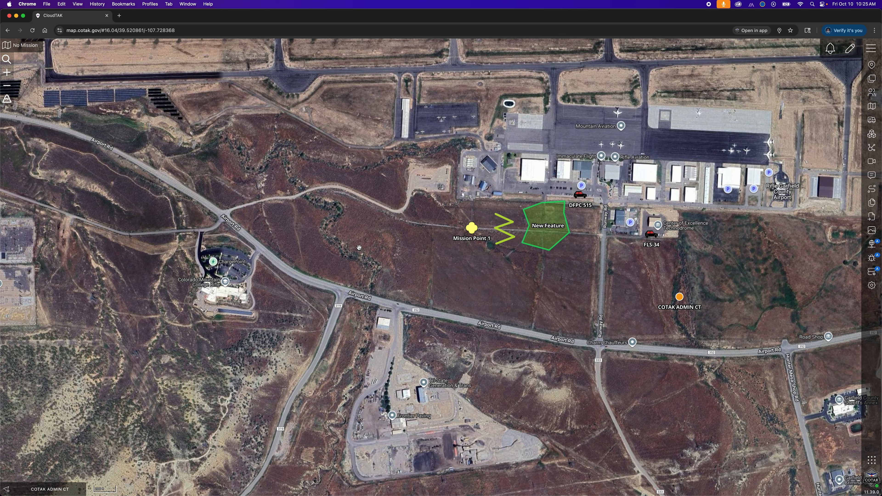
left_click_drag(310, 253, 463, 250)
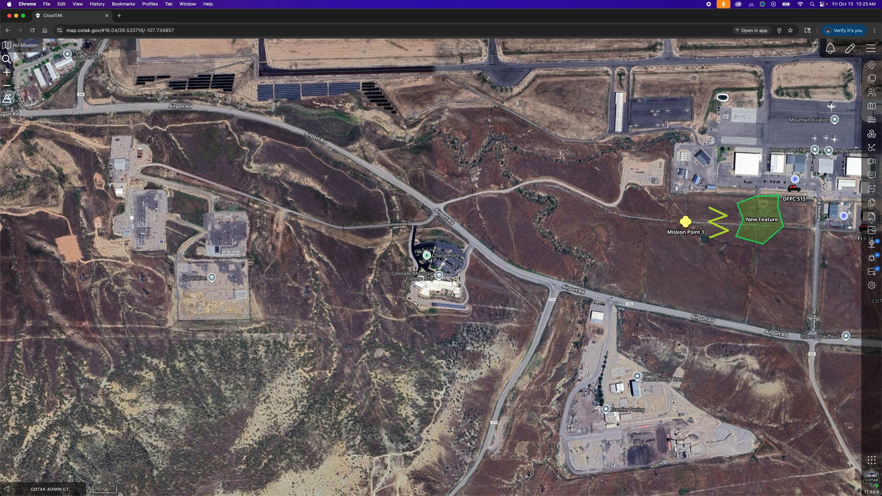
scroll(440, 263, "up", 5)
scroll(438, 260, "down", 2)
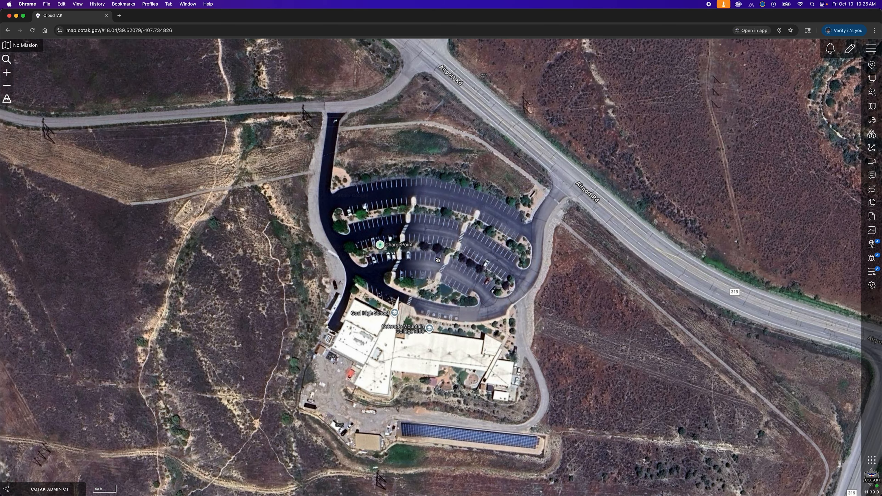
left_click(852, 52)
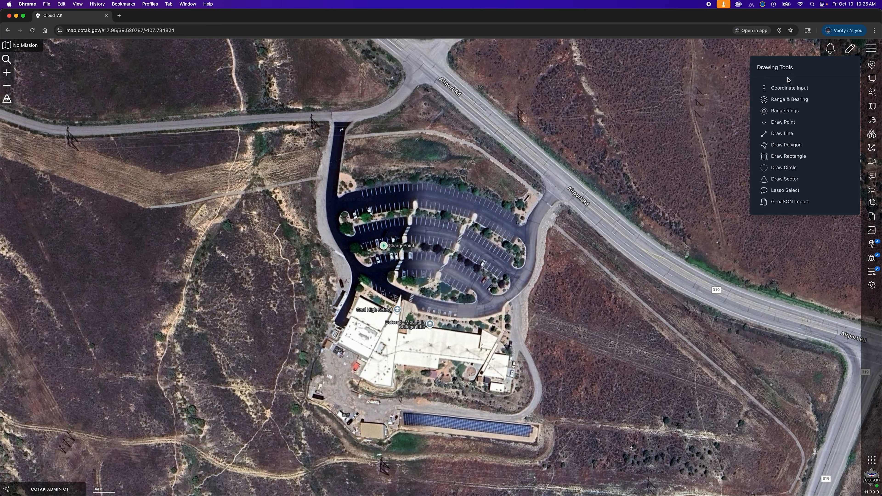
left_click(790, 123)
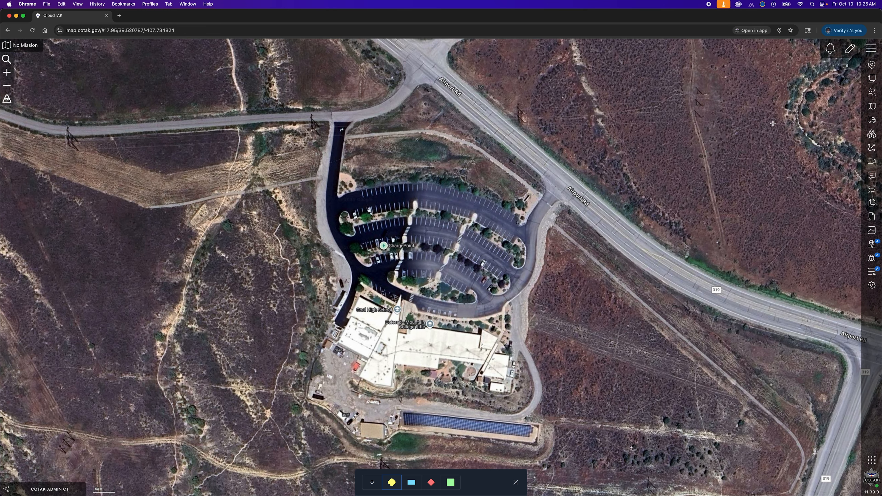
left_click(439, 229)
Step: Copy the new parking-lot point's location coordinates and delete the point
scroll(445, 257, "up", 5)
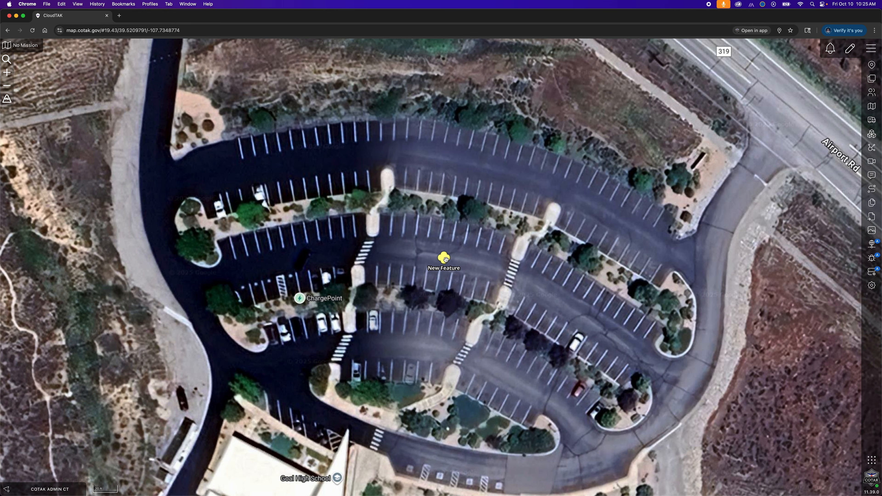
left_click(446, 259)
left_click(431, 289)
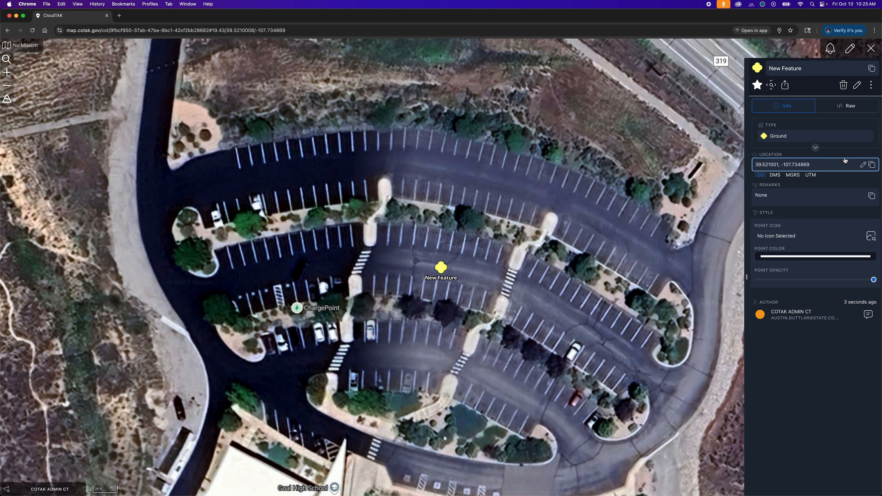
left_click(870, 166)
left_click(871, 49)
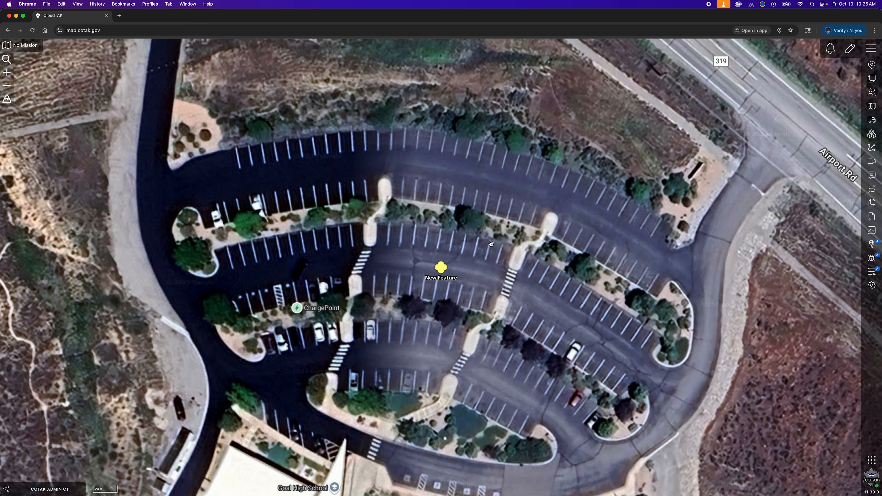
left_click(447, 272)
left_click(452, 280)
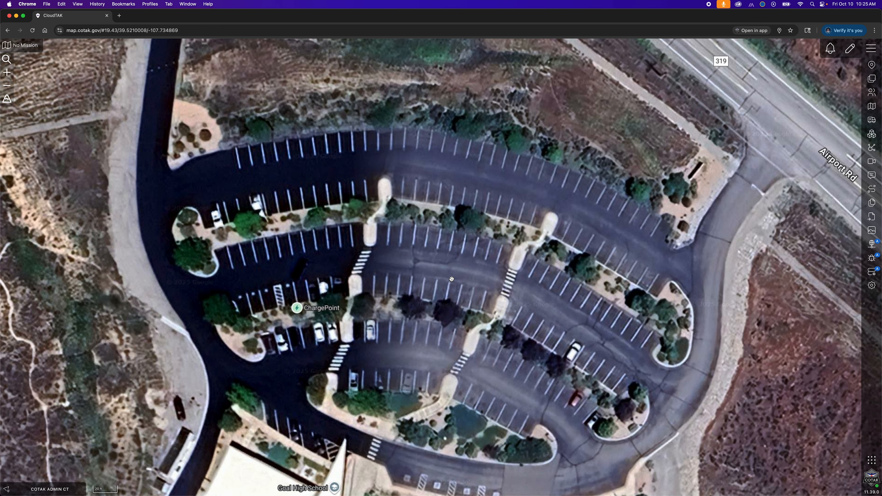
Step: Start a new set of range rings and name it Mission 1
left_click(849, 49)
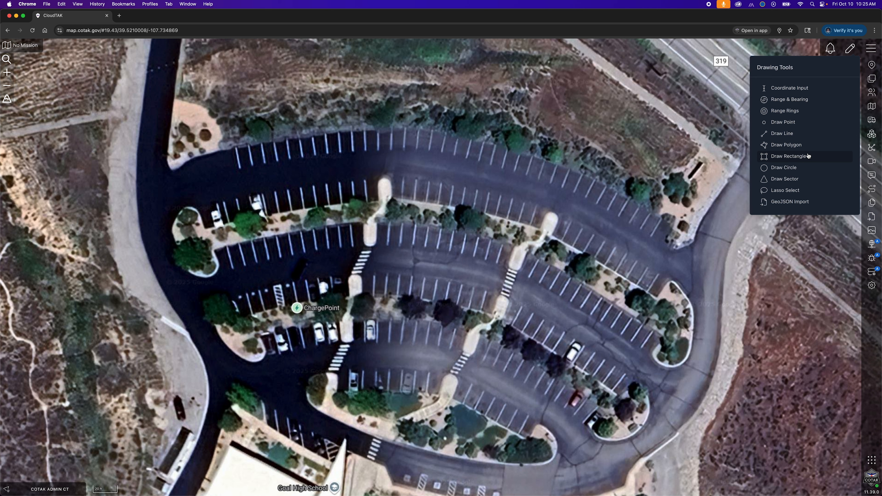
left_click(803, 115)
left_click(417, 230)
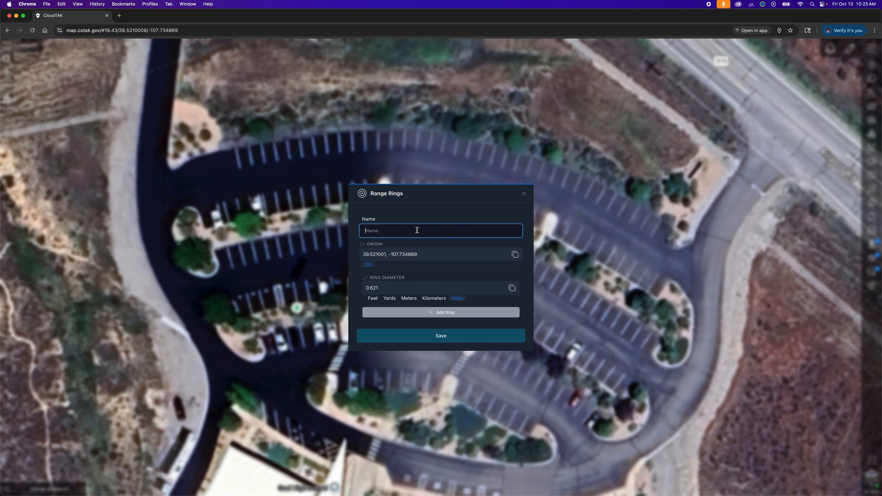
type("Rings Mission 1")
double_click(374, 230)
key("BackSpace")
left_click(424, 228)
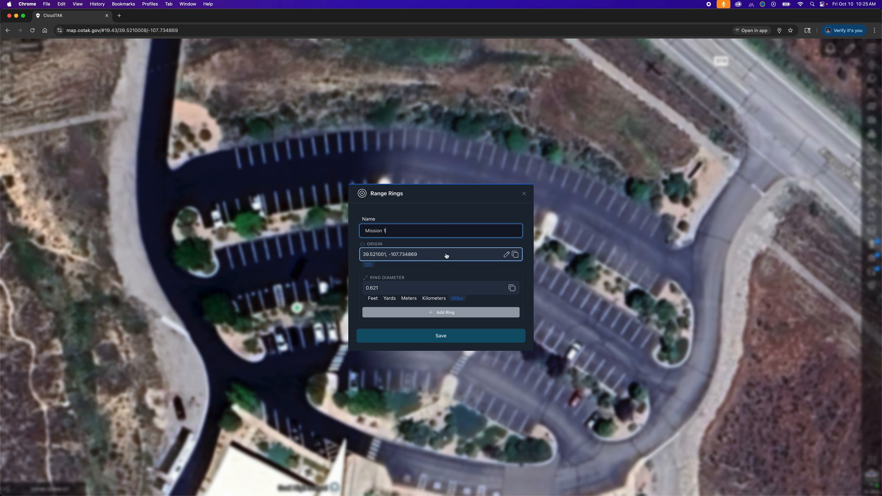
Step: Replace the origin of the Mission 1 range rings with the copied coordinates 39.521001, -107.734869
left_click(478, 255)
key("super+a")
key("BackSpace")
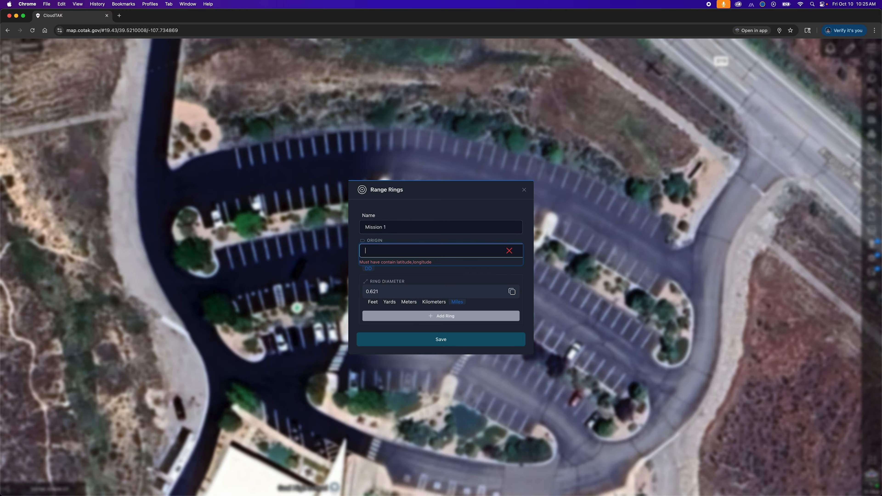
key("super+v")
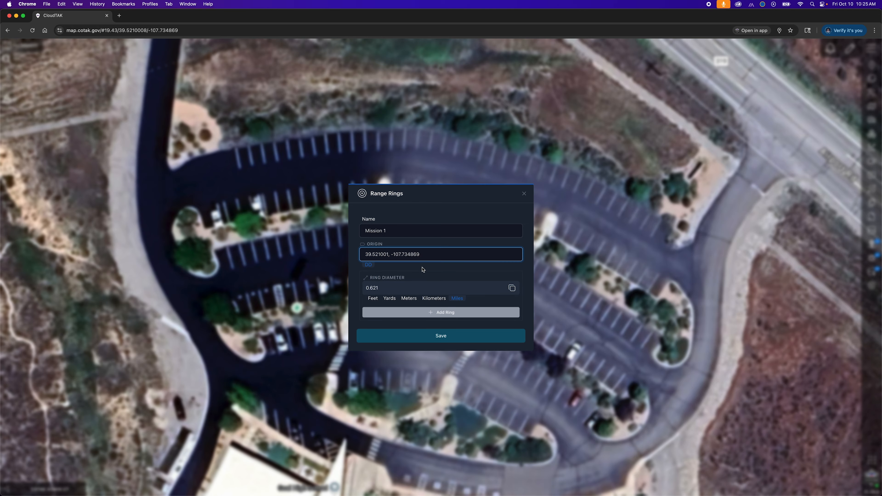
Step: Define three rings with diameters of 1, 2.4 and 3.2 miles and save the Mission 1 range rings
left_click(418, 287)
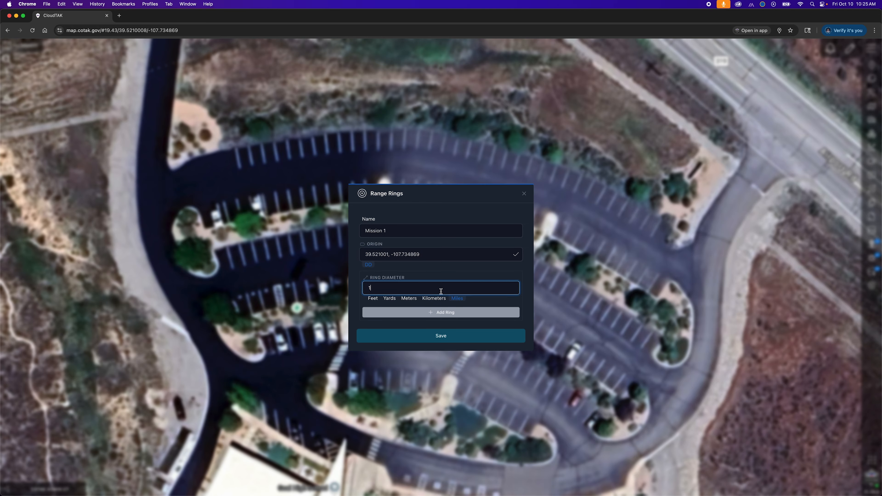
left_click(440, 313)
left_click(390, 305)
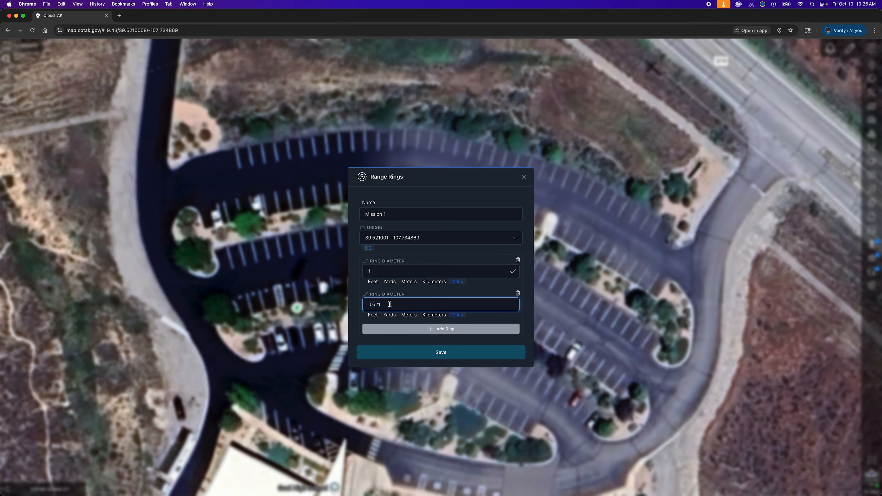
key("super+a")
type("2.4")
left_click(403, 330)
left_click(402, 321)
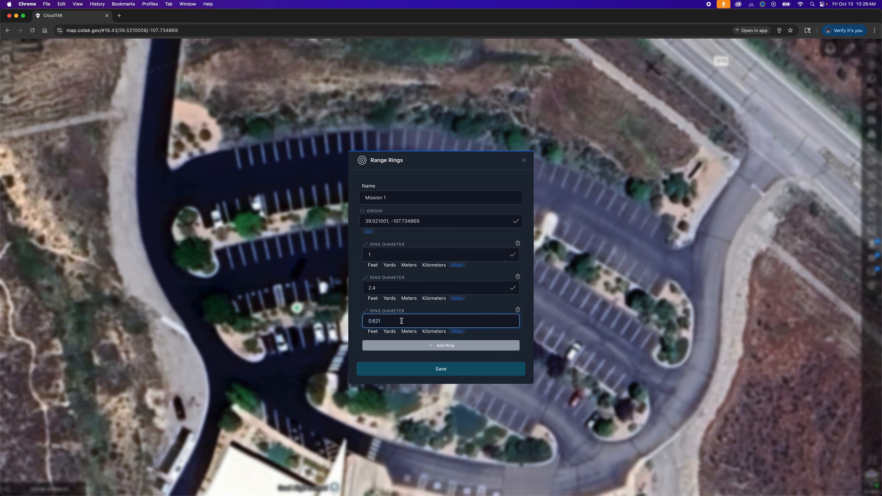
key("super+a")
type("3.2")
left_click(441, 369)
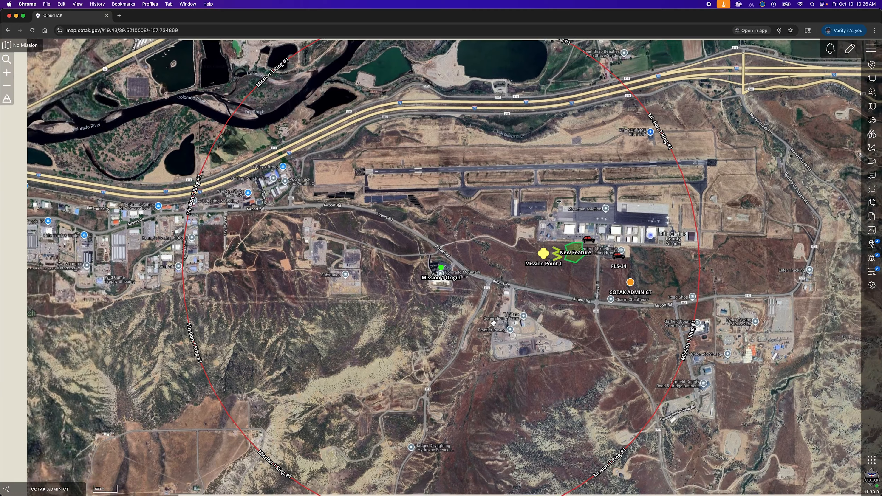
scroll(440, 299, "down", 6)
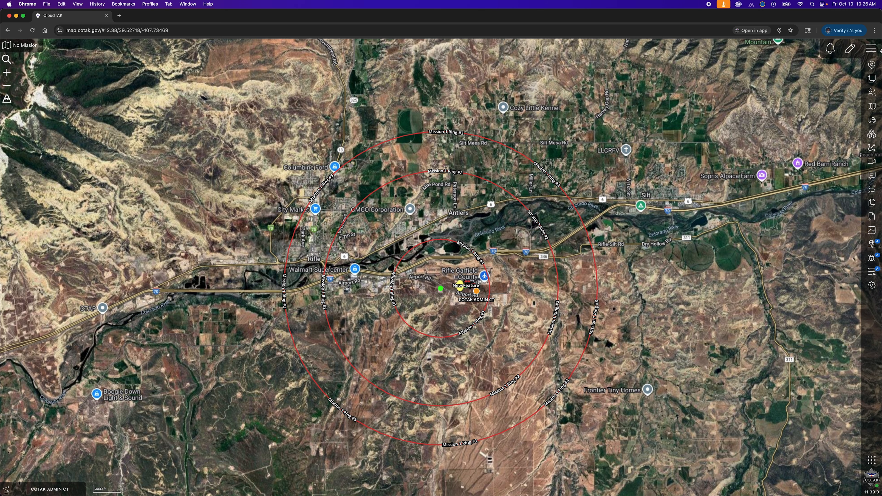
Step: Locate Mission Point 1 on the map from the saved features, view its details and return to the feature list
left_click(874, 60)
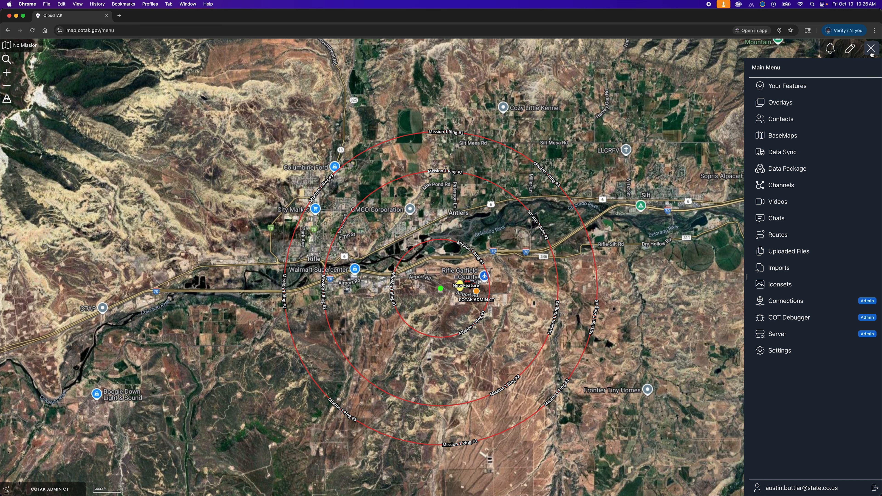
left_click(851, 85)
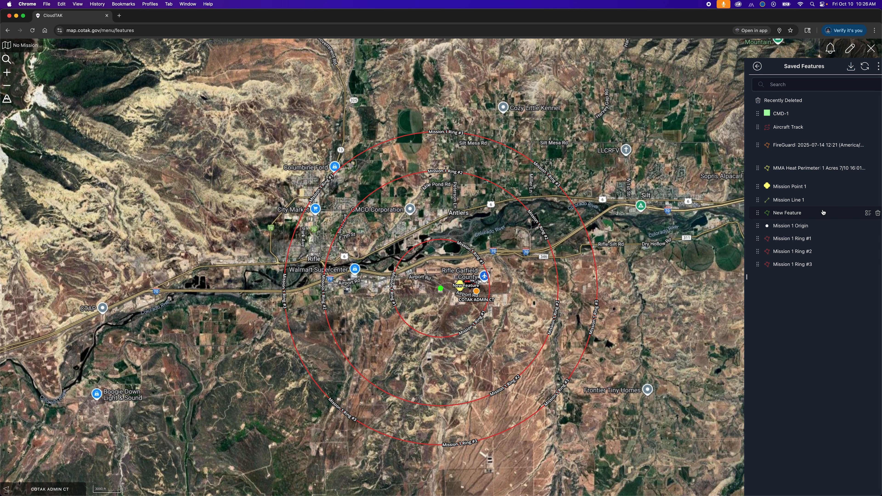
left_click(823, 193)
scroll(431, 288, "up", 2)
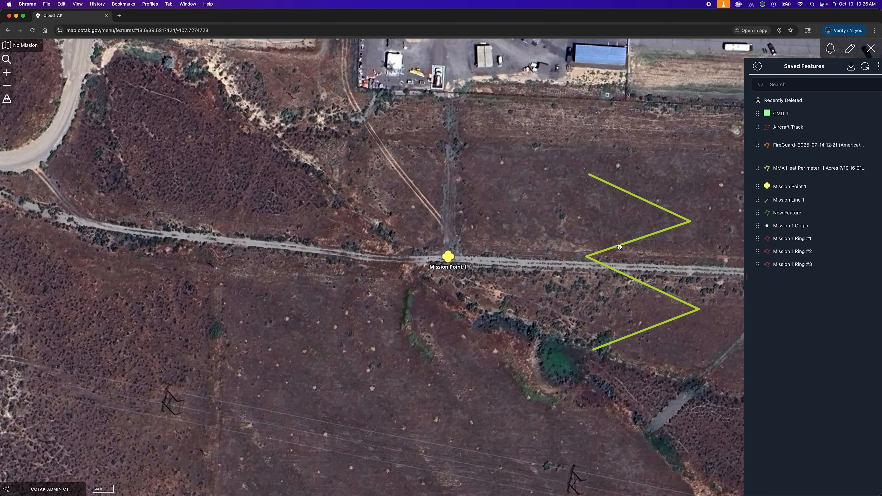
left_click(868, 187)
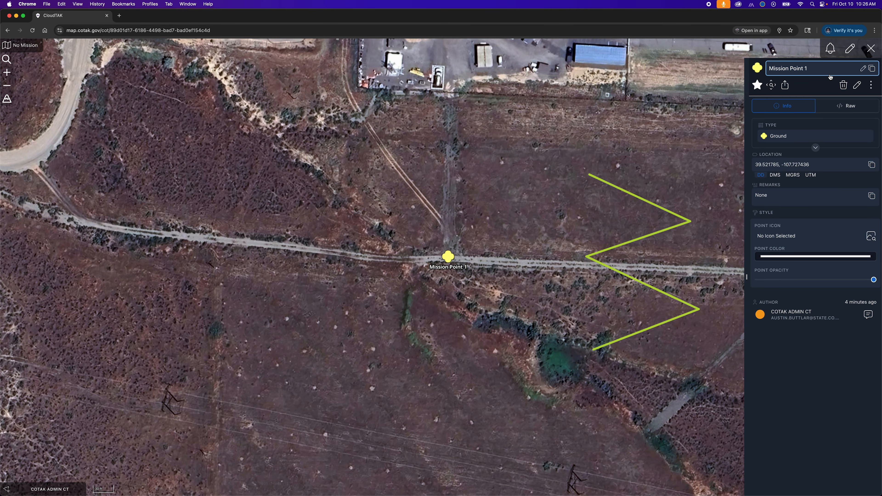
left_click(871, 49)
left_click(870, 68)
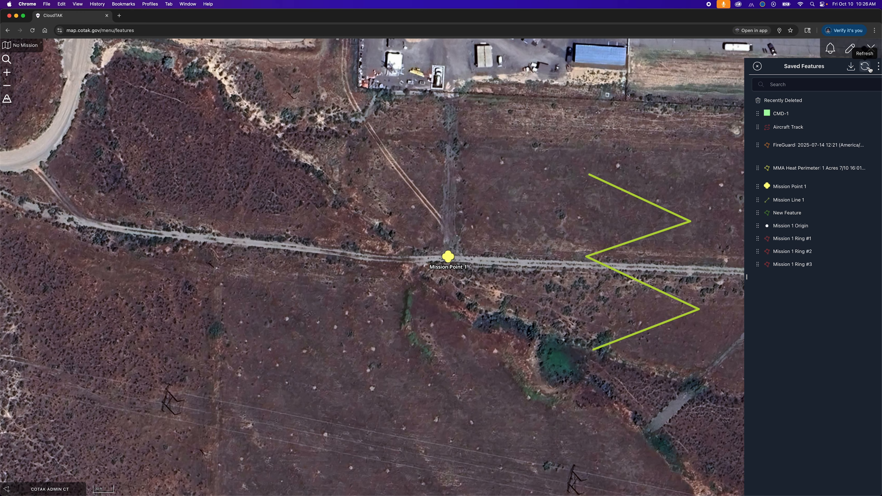
Step: Restore the deleted Mission Line 1 from the recently deleted features, check it on the map and close the list
left_click(799, 101)
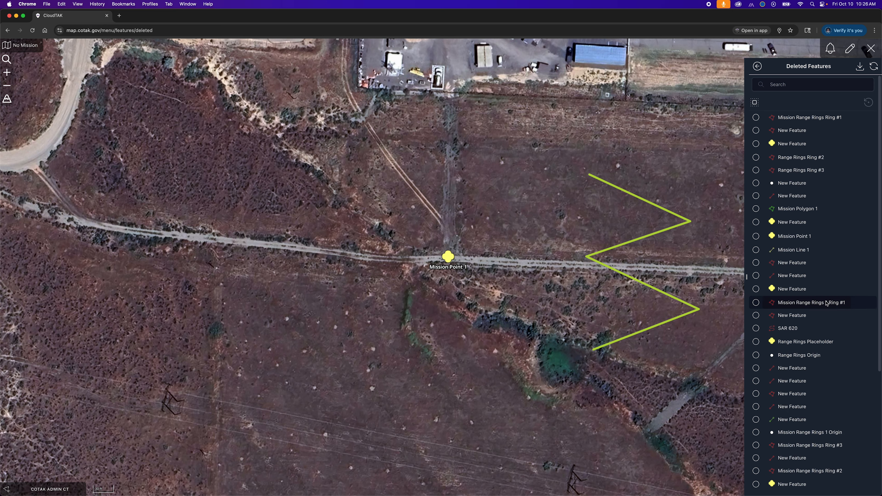
left_click(869, 102)
left_click_drag(668, 247, 384, 237)
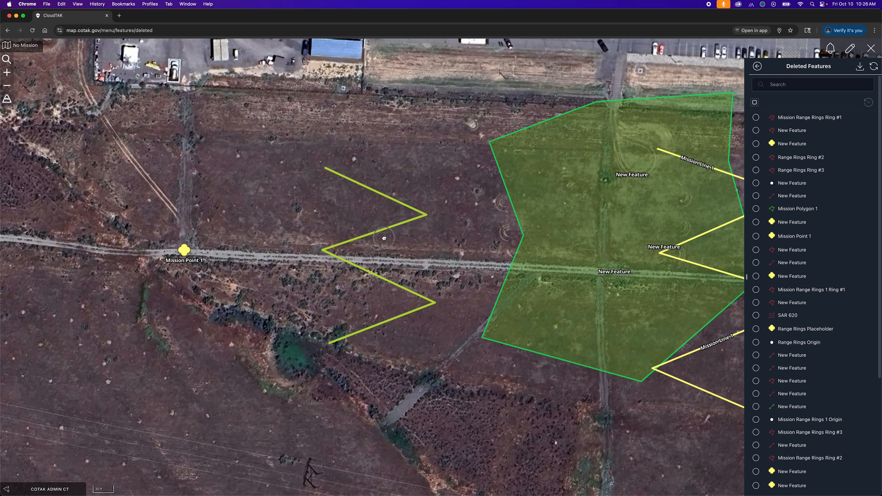
scroll(503, 240, "down", 3)
left_click_drag(632, 293, 577, 282)
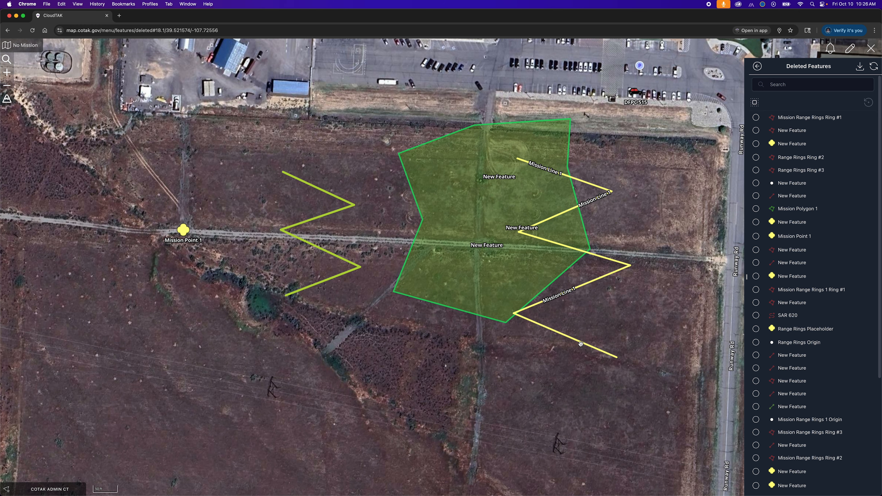
left_click(871, 49)
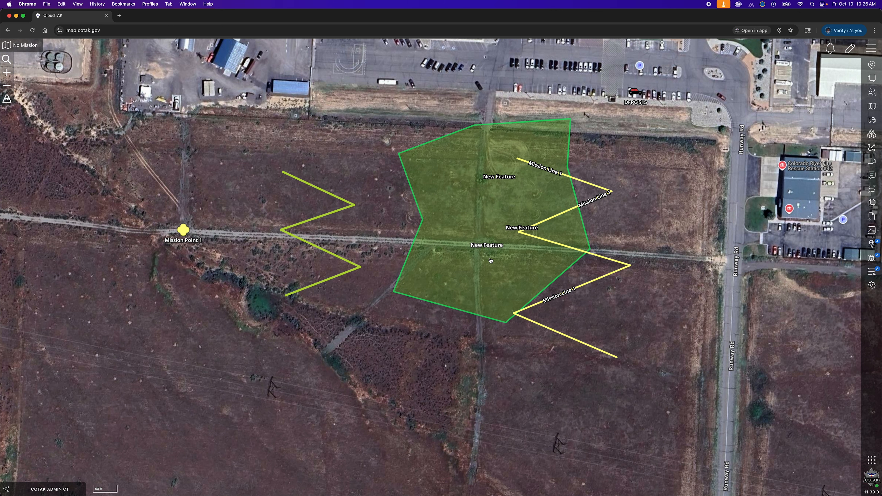
Step: Lasso-select all features within the Mission 1 range rings and delete the selected features
scroll(366, 290, "down", 15)
scroll(366, 290, "up", 1)
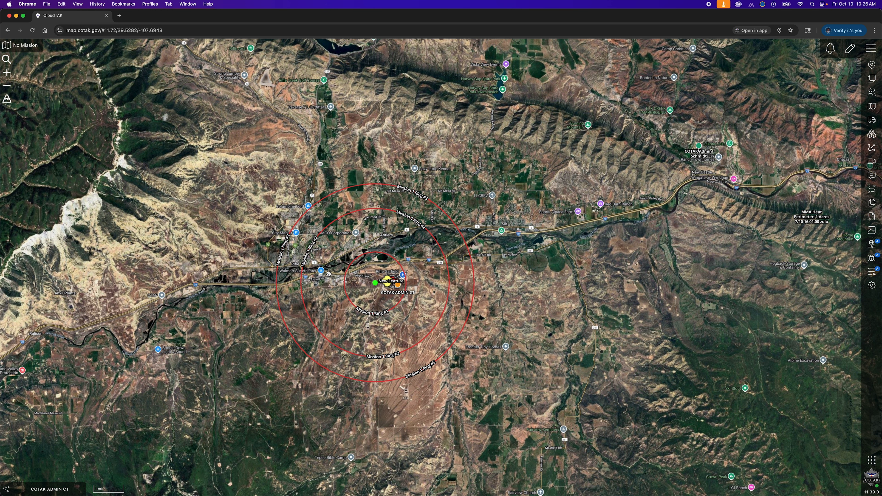
left_click_drag(351, 285, 358, 295)
scroll(359, 295, "up", 2)
left_click(857, 50)
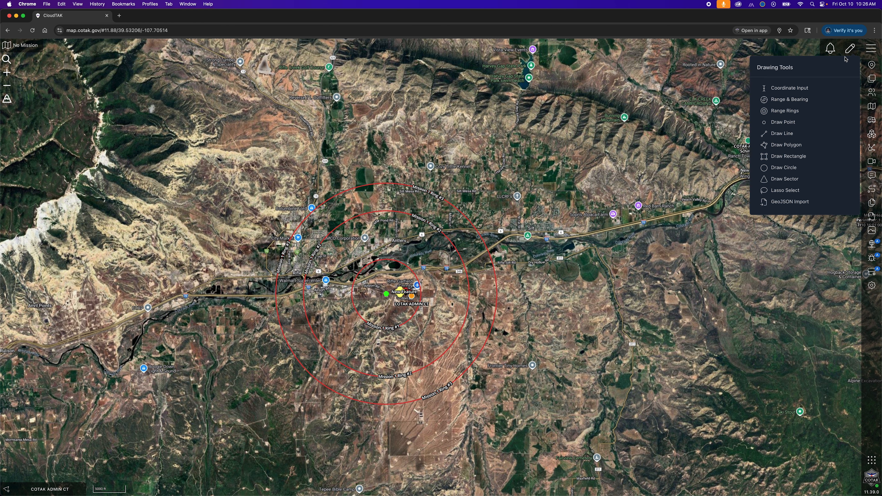
left_click(802, 190)
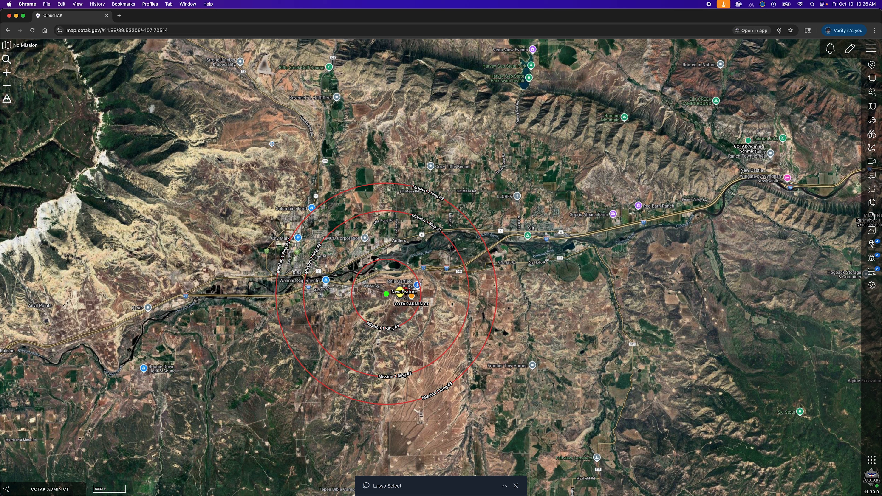
mouse_move(256, 158)
left_mouse_down()
mouse_move(222, 314)
mouse_move(257, 414)
mouse_move(436, 449)
mouse_move(570, 385)
mouse_move(583, 250)
mouse_move(406, 128)
mouse_move(344, 118)
mouse_move(273, 143)
left_mouse_up()
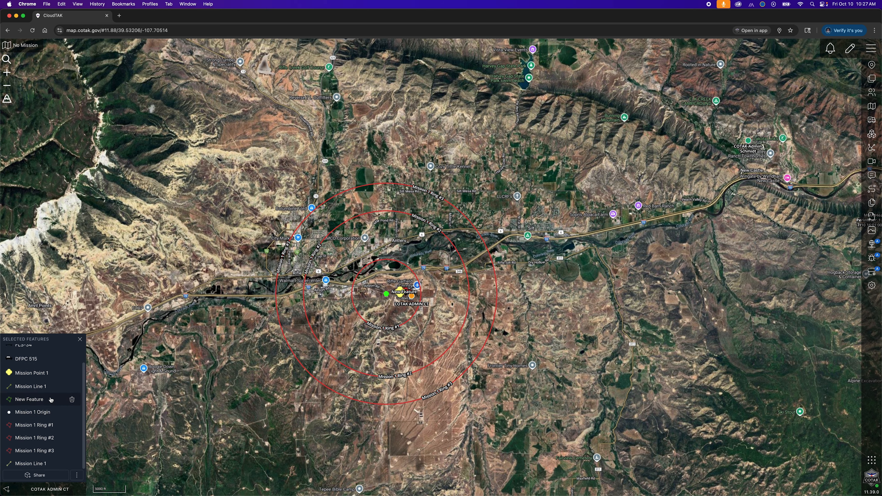
scroll(49, 371, "down", 1)
left_click(78, 477)
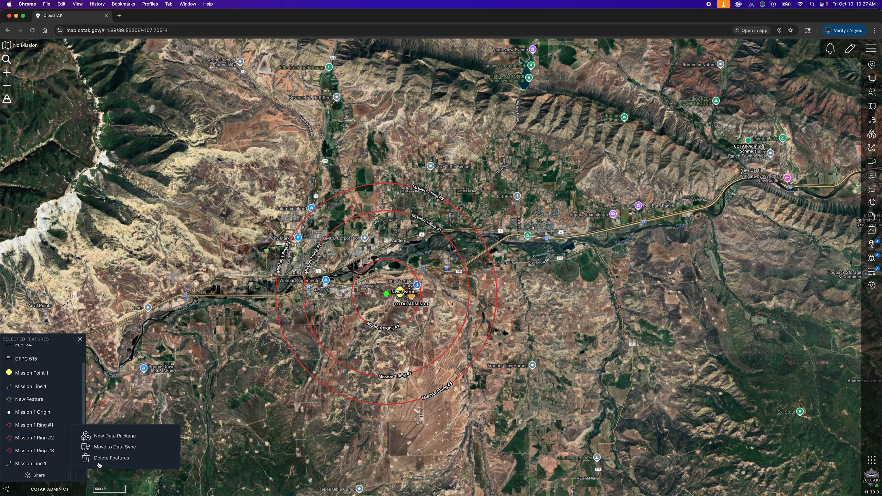
left_click(151, 461)
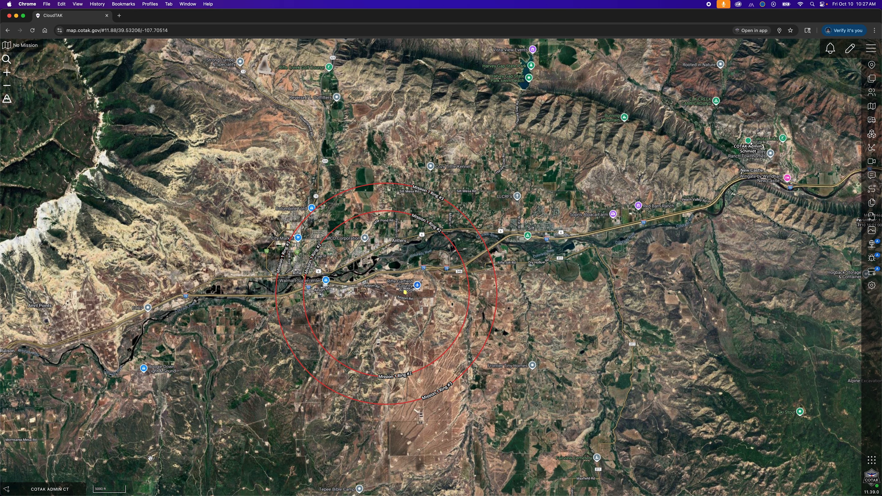
Step: Examine the airport area on the map and check the COTAK ADMIN CT and FLS-34 markers
scroll(345, 313, "up", 10)
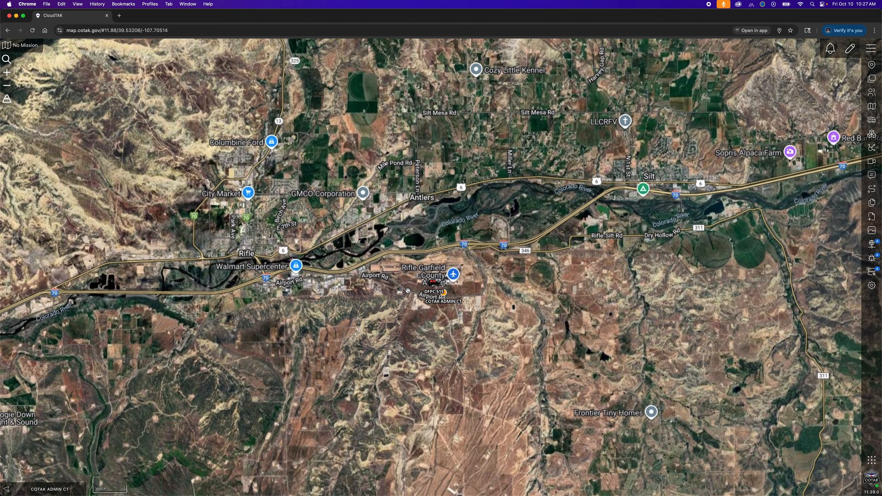
scroll(606, 268, "up", 3)
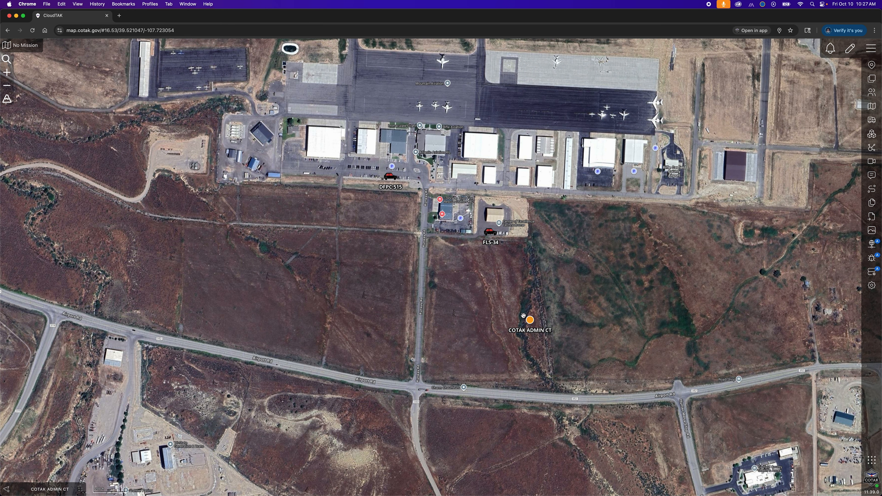
left_click(530, 326)
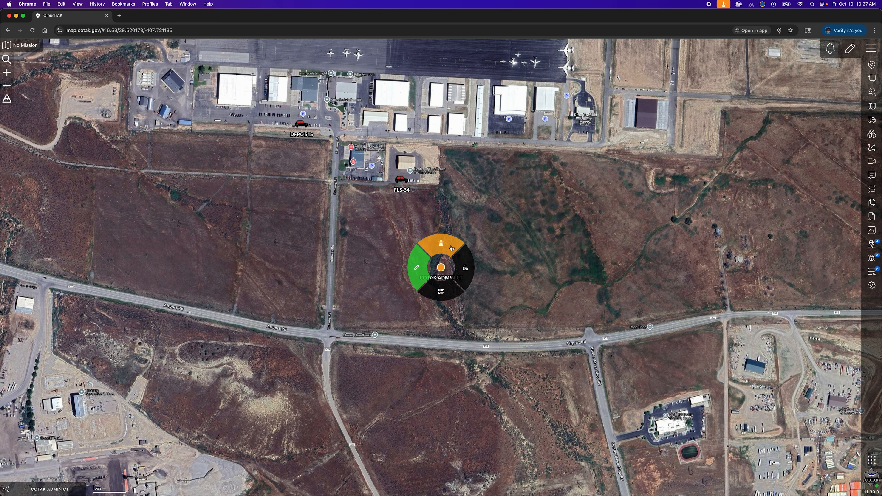
left_click(427, 183)
left_click(405, 181)
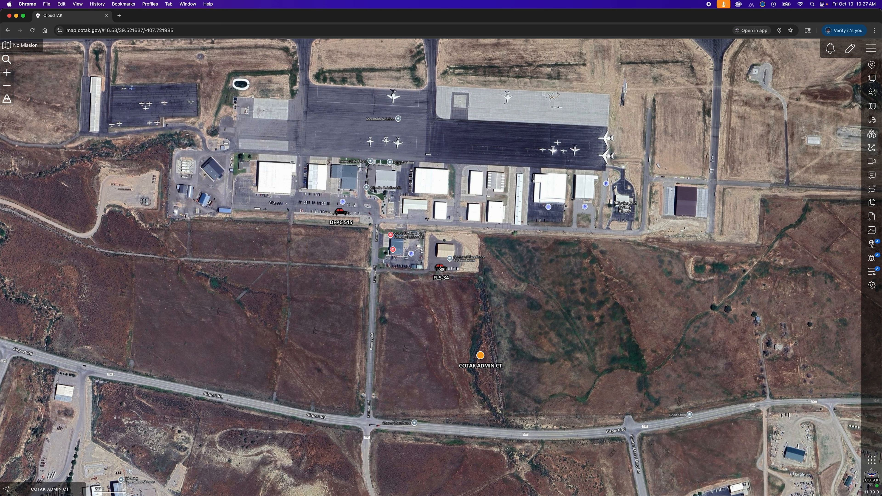
left_click(442, 270)
left_click(440, 253)
scroll(471, 286, "down", 3)
scroll(471, 286, "up", 3)
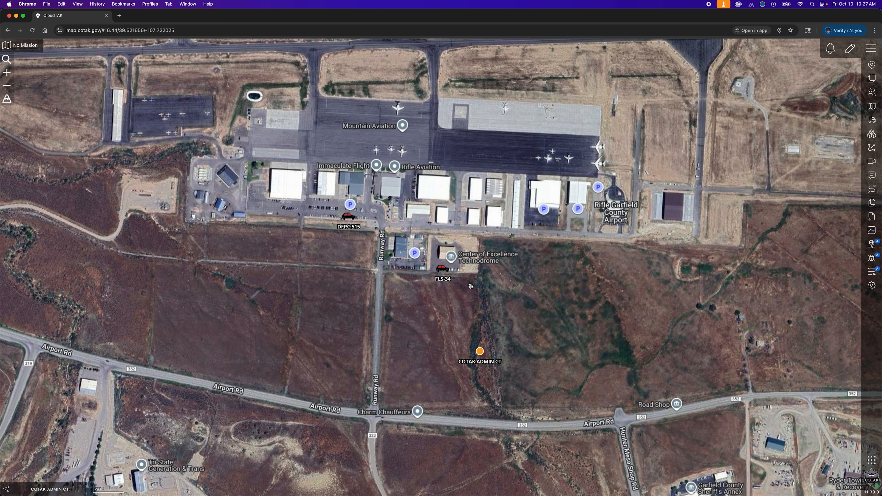
scroll(471, 286, "down", 3)
scroll(471, 286, "up", 3)
scroll(471, 286, "down", 3)
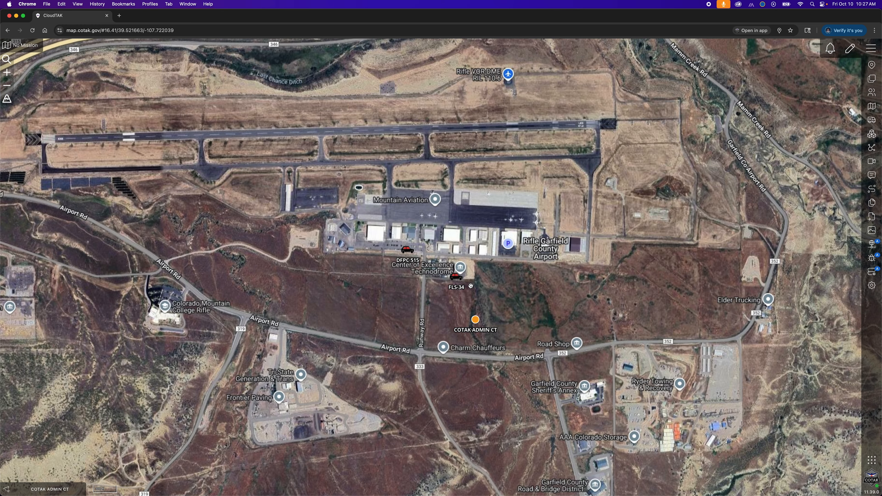